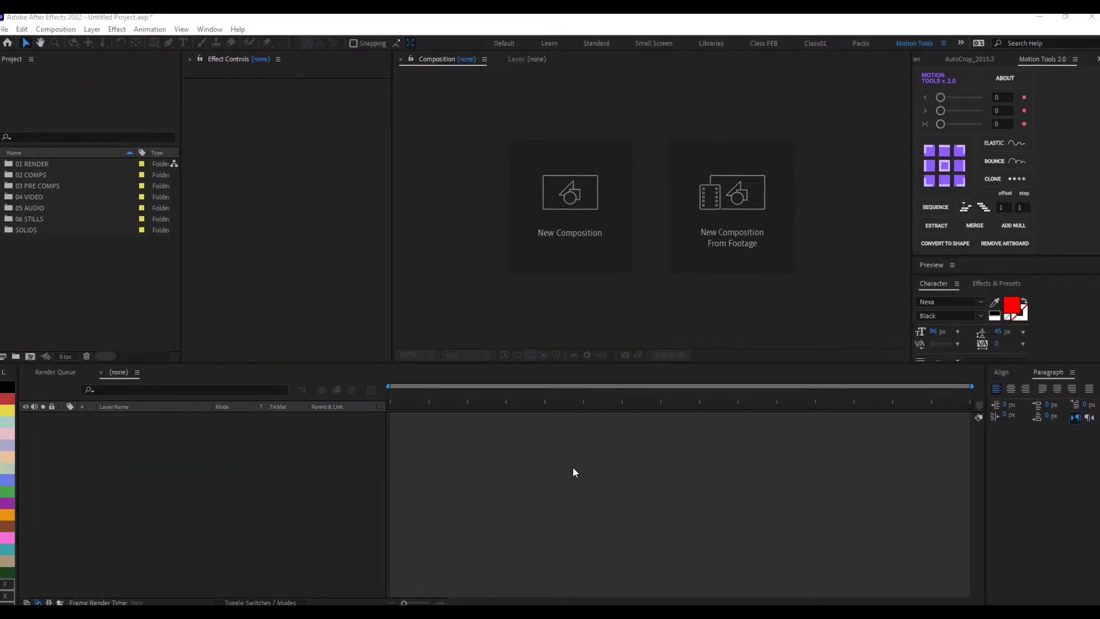
Create the 1920×1080 comp 'Light leaks TUT' and add a full-size solid named 'Fractal Noise'.
{"action": "left_click", "coordinate": [587, 218]}
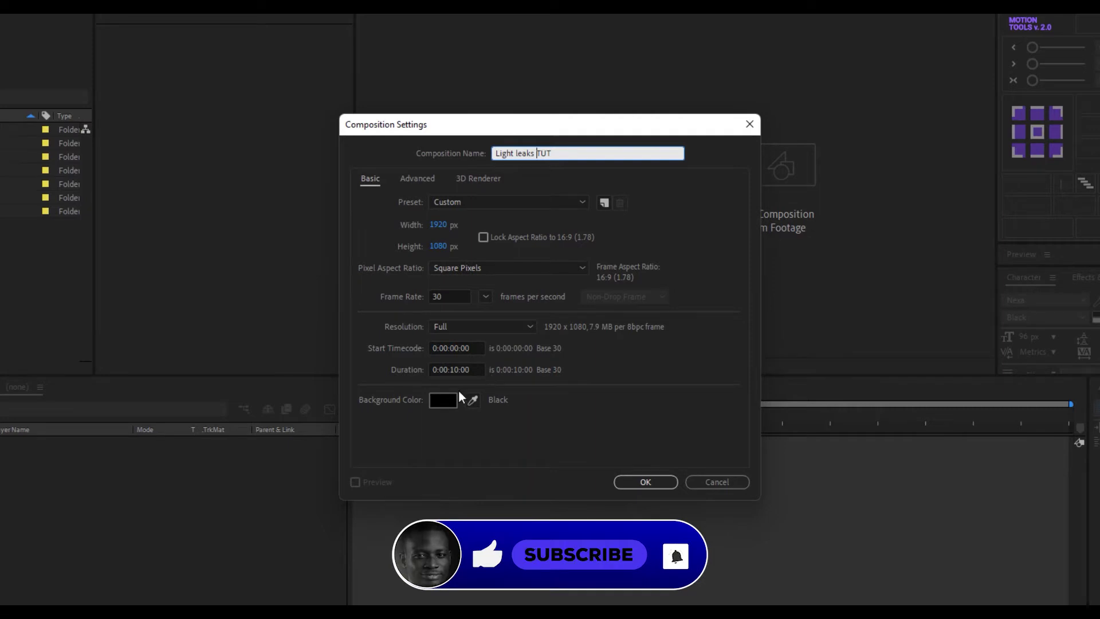
{"action": "left_click", "coordinate": [637, 482]}
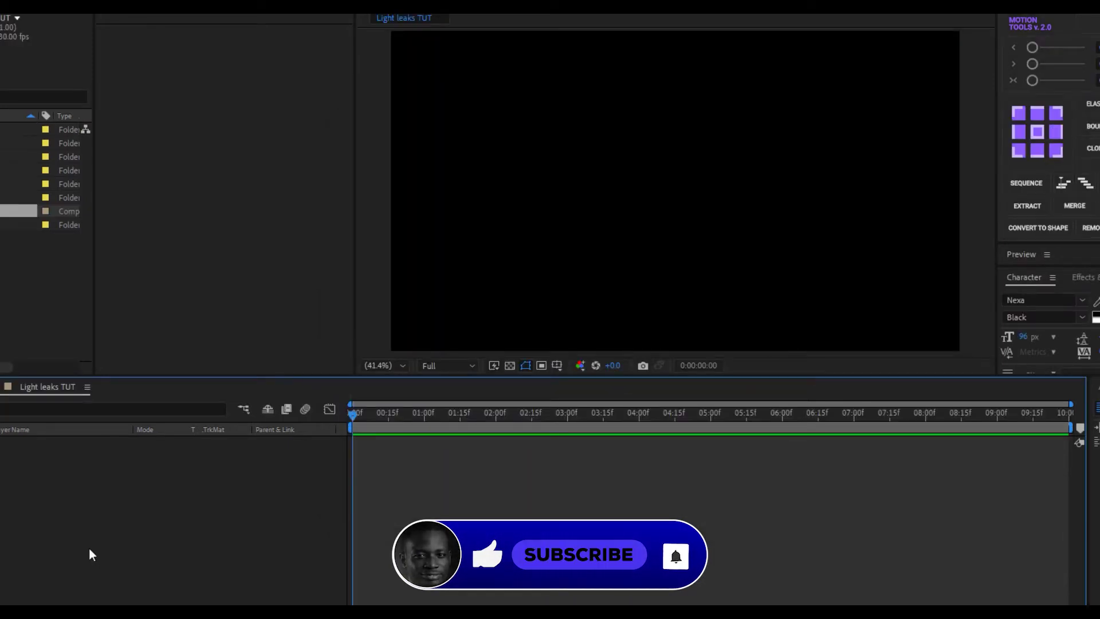
{"action": "right_click", "coordinate": [66, 503]}
{"action": "mouse_move", "coordinate": [224, 324]}
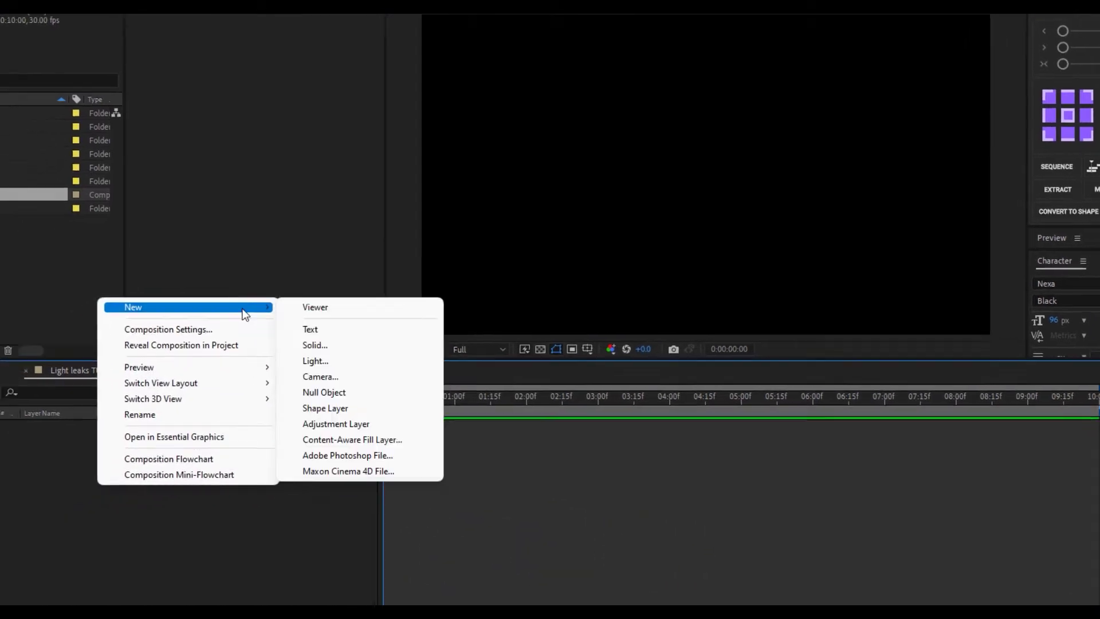
{"action": "left_click", "coordinate": [294, 365]}
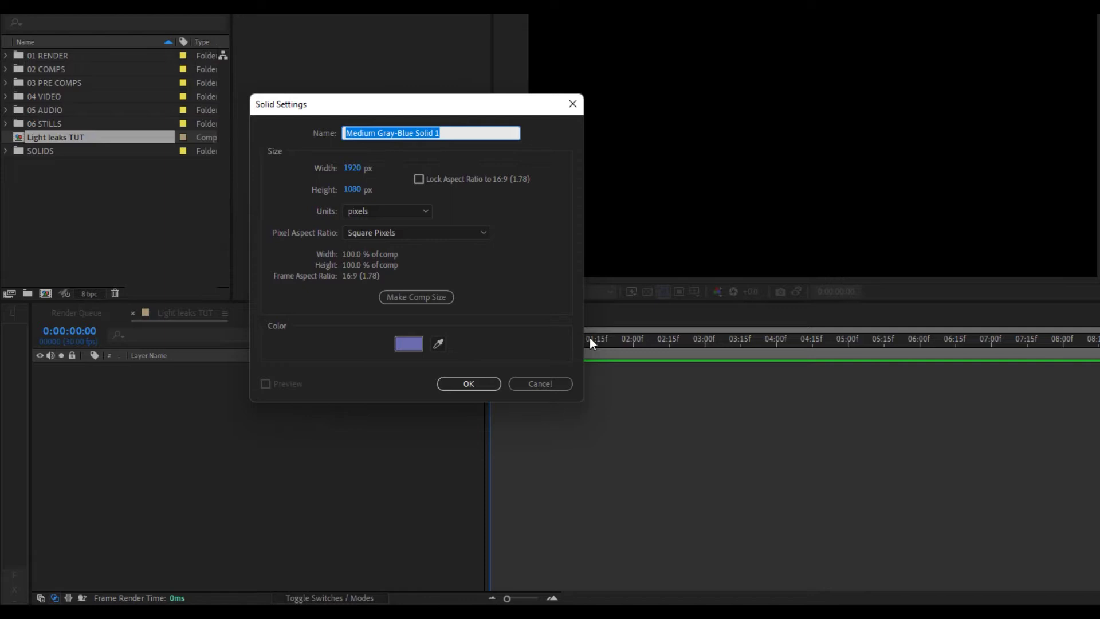
{"action": "type", "text": "Fractal Noise"}
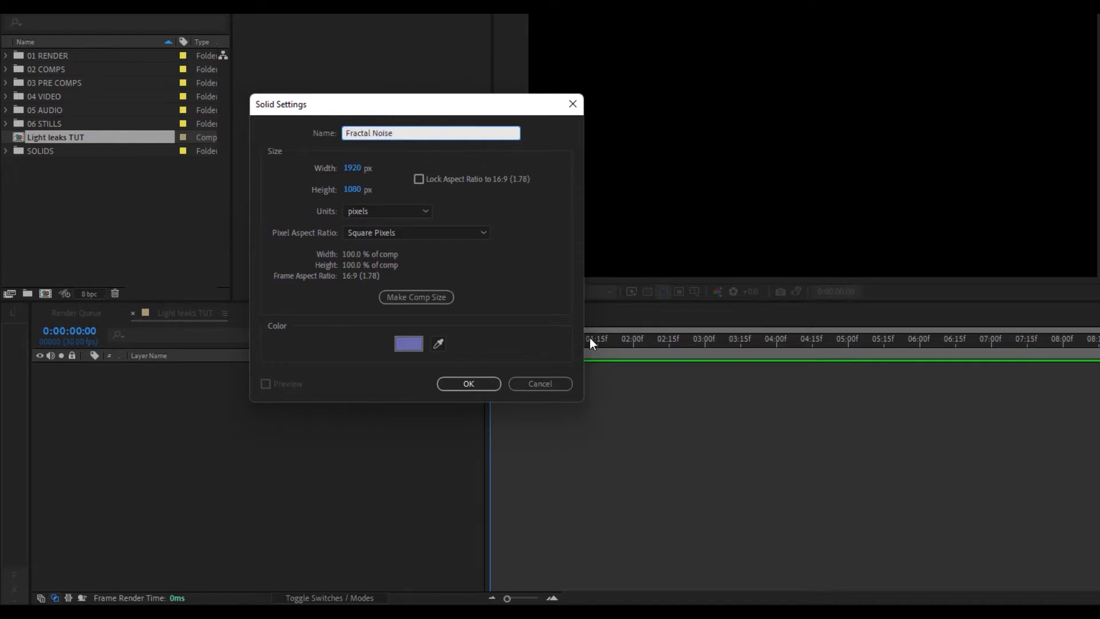
{"action": "left_click", "coordinate": [467, 383]}
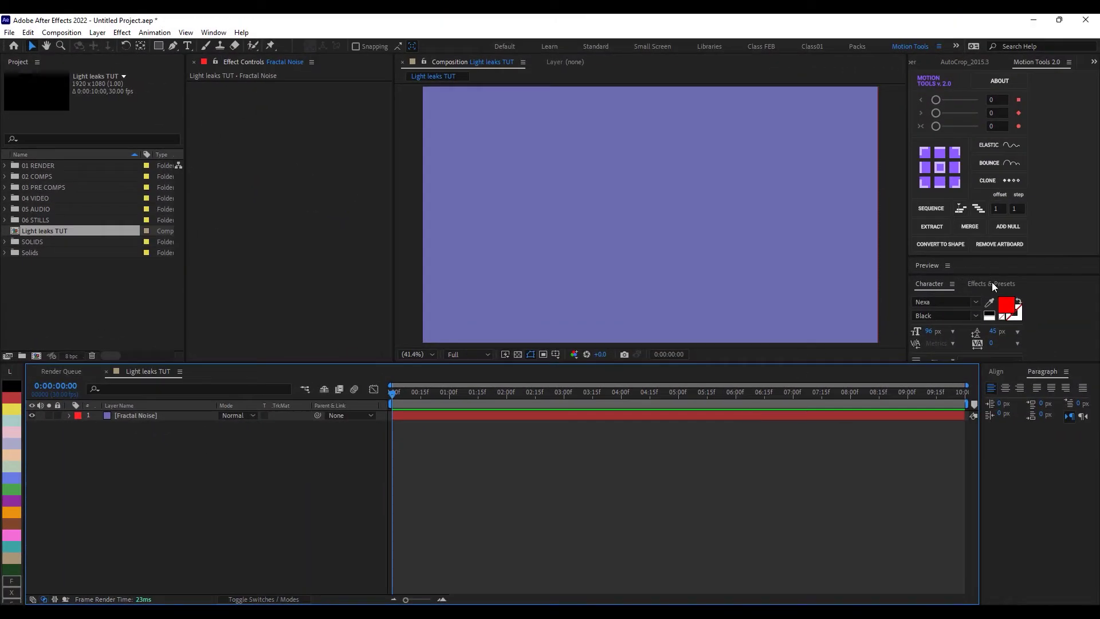
Search Effects & Presets for Fractal Noise and apply it to the solid.
{"action": "left_click", "coordinate": [992, 283]}
{"action": "left_click_drag", "start_coordinate": [1008, 274], "coordinate": [1000, 119]}
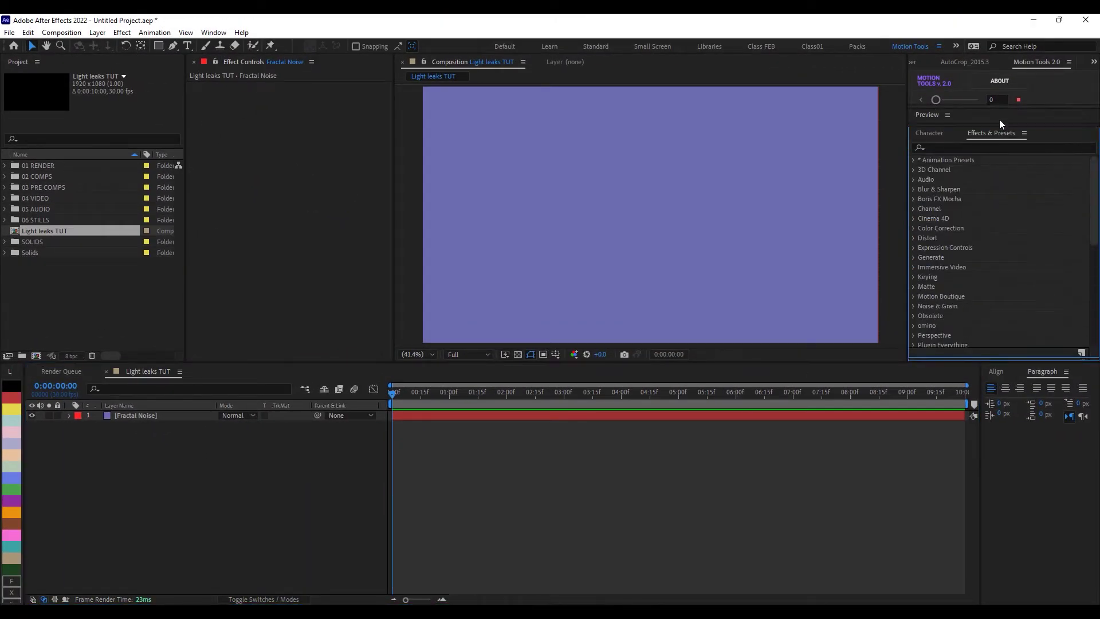
{"action": "left_click", "coordinate": [951, 136]}
{"action": "type", "text": "fra"}
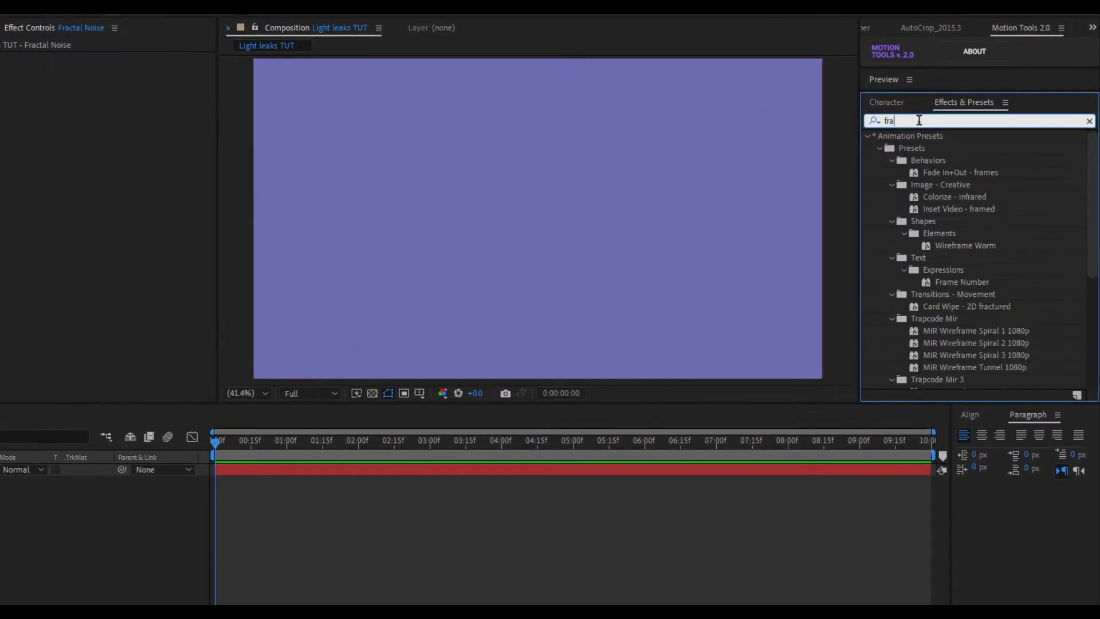
{"action": "type", "text": "cta"}
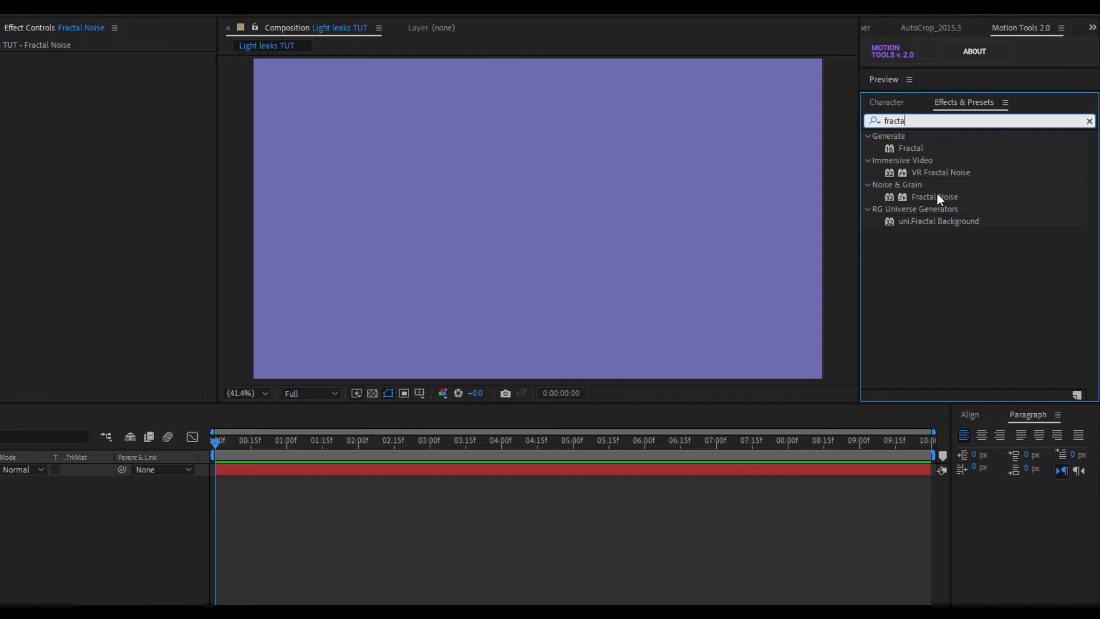
{"action": "left_click_drag", "start_coordinate": [937, 197], "coordinate": [479, 473]}
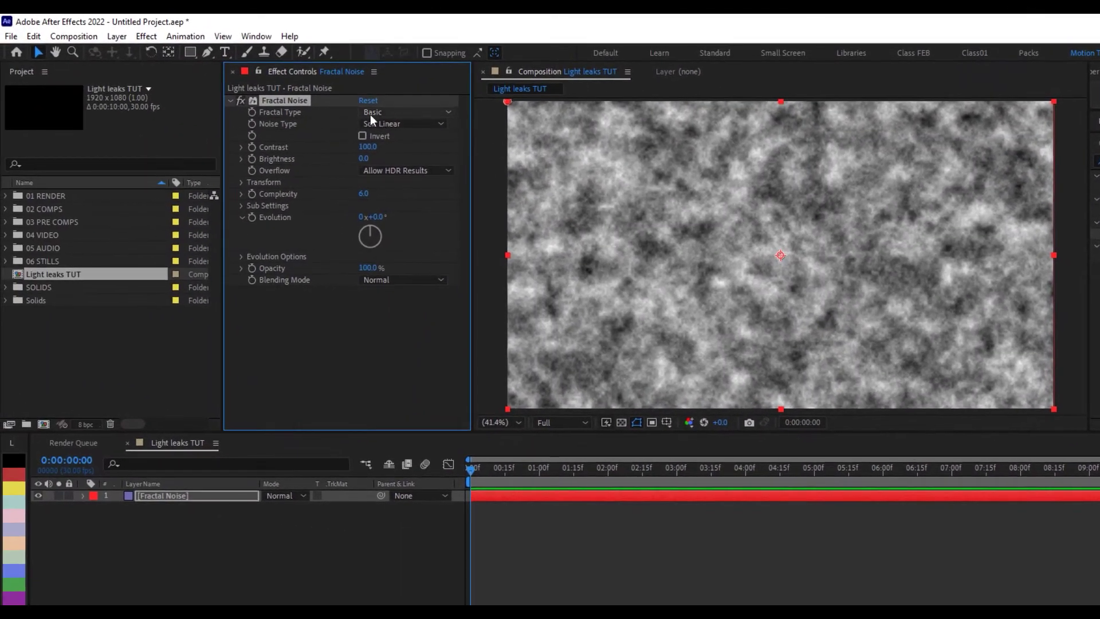
Set the noise to Spline with Contrast 765, Brightness -210 and Complexity 1.
{"action": "left_click", "coordinate": [415, 123]}
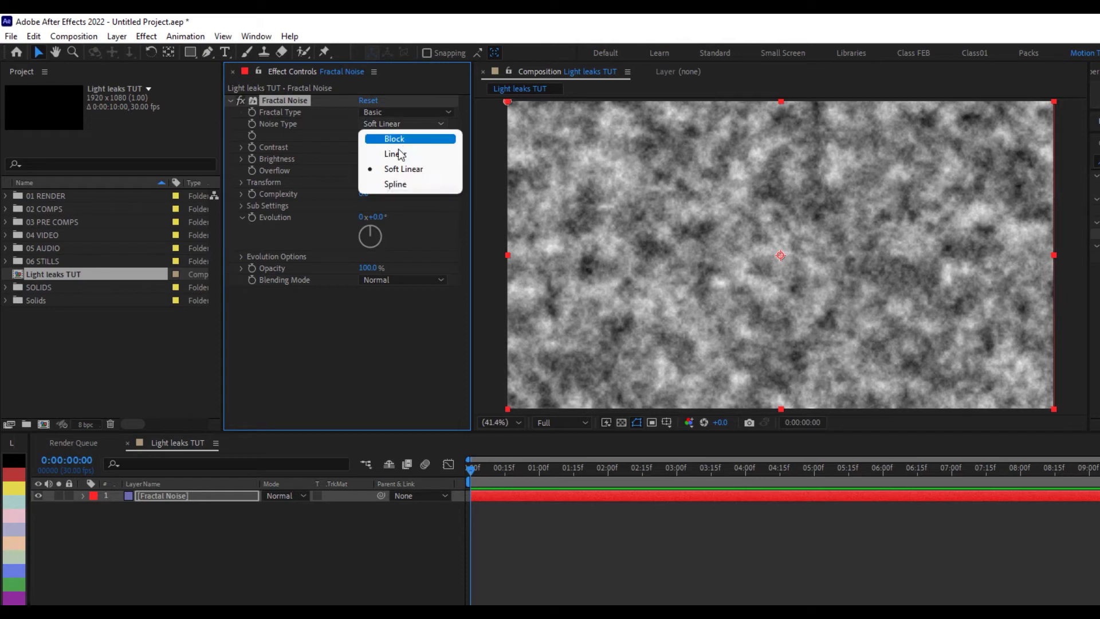
{"action": "left_click", "coordinate": [405, 182]}
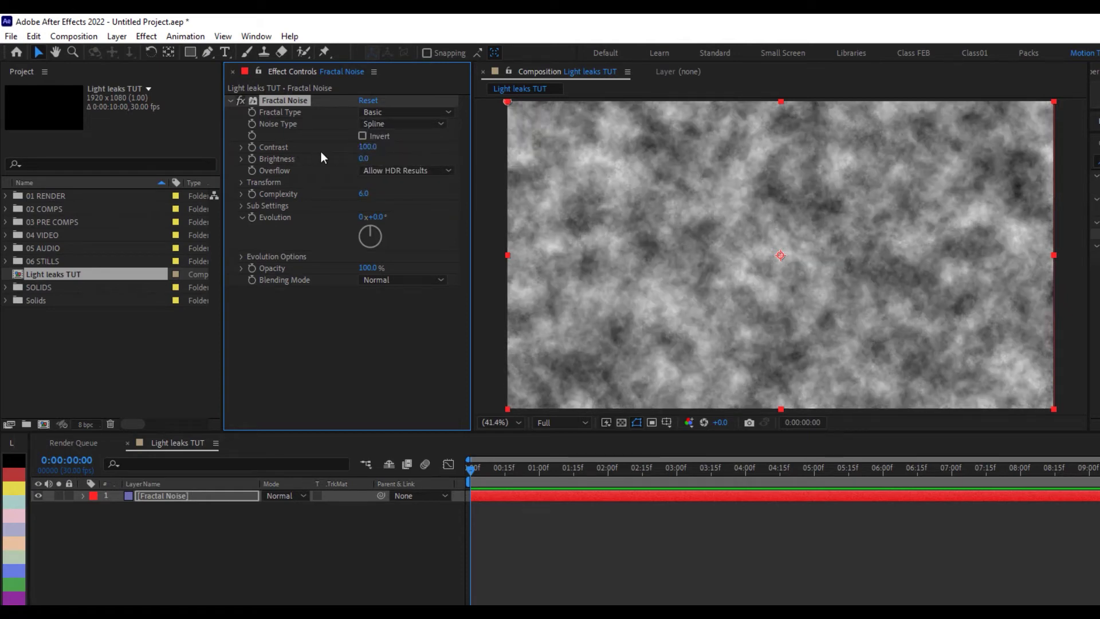
{"action": "left_click_drag", "start_coordinate": [385, 147], "coordinate": [484, 154]}
{"action": "left_click", "coordinate": [363, 147]}
{"action": "key", "text": "BackSpace"}
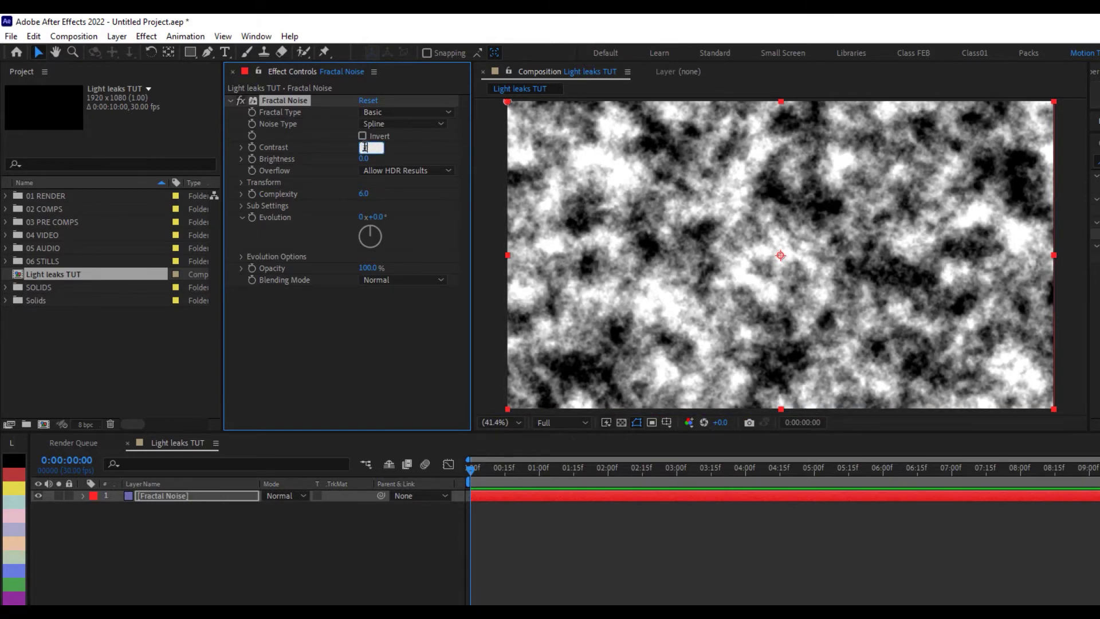
{"action": "key", "text": "Return"}
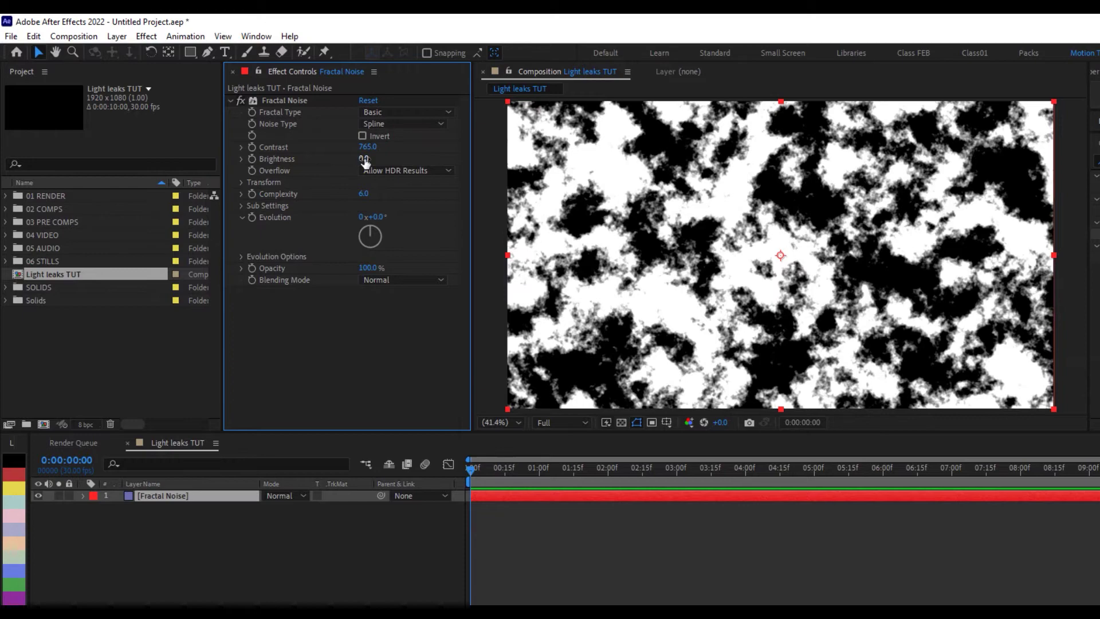
{"action": "left_click_drag", "start_coordinate": [357, 157], "coordinate": [278, 150]}
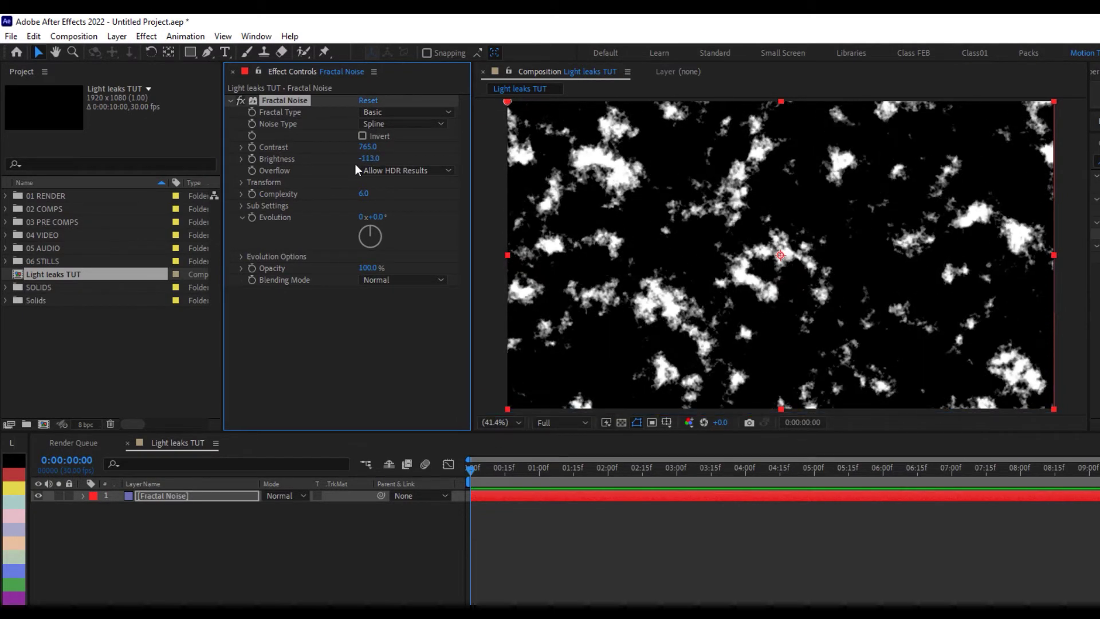
{"action": "type", "text": "-"}
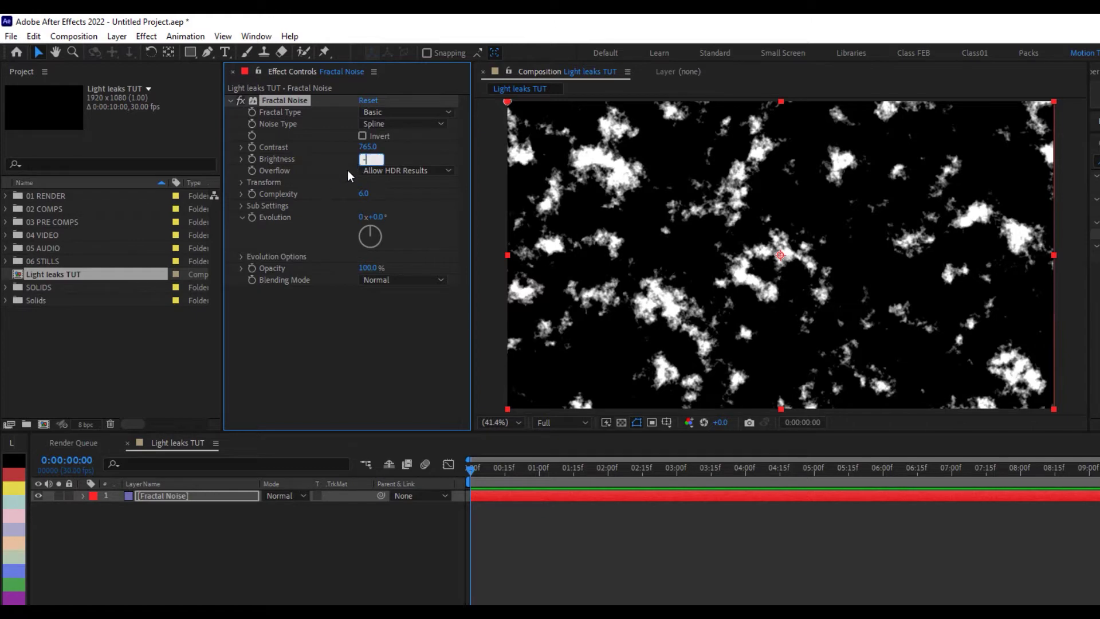
{"action": "type", "text": "210"}
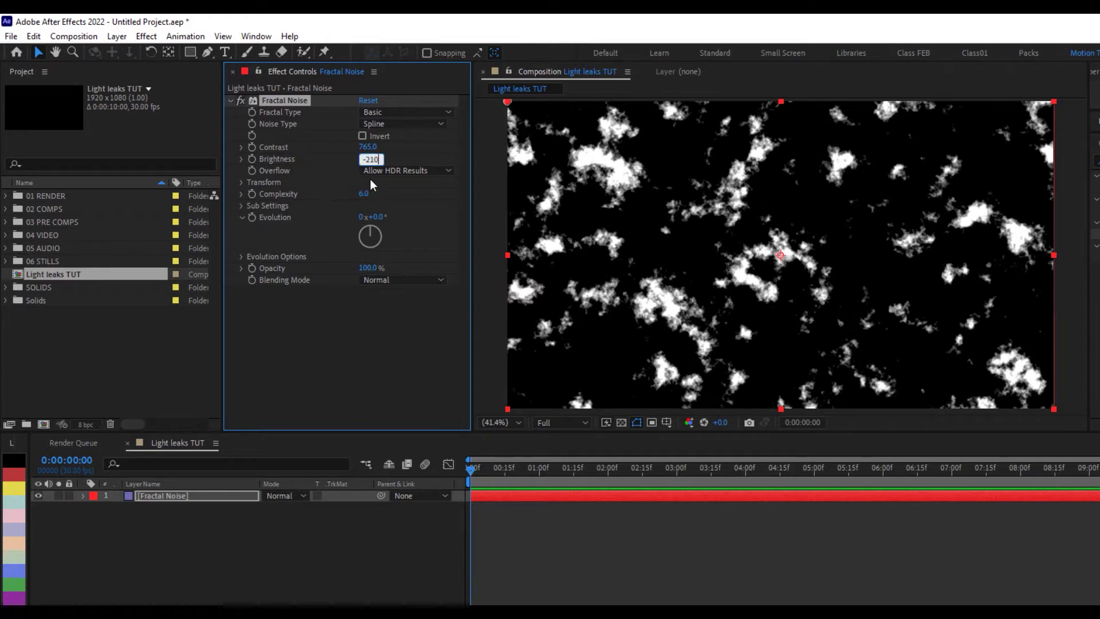
{"action": "key", "text": "Return"}
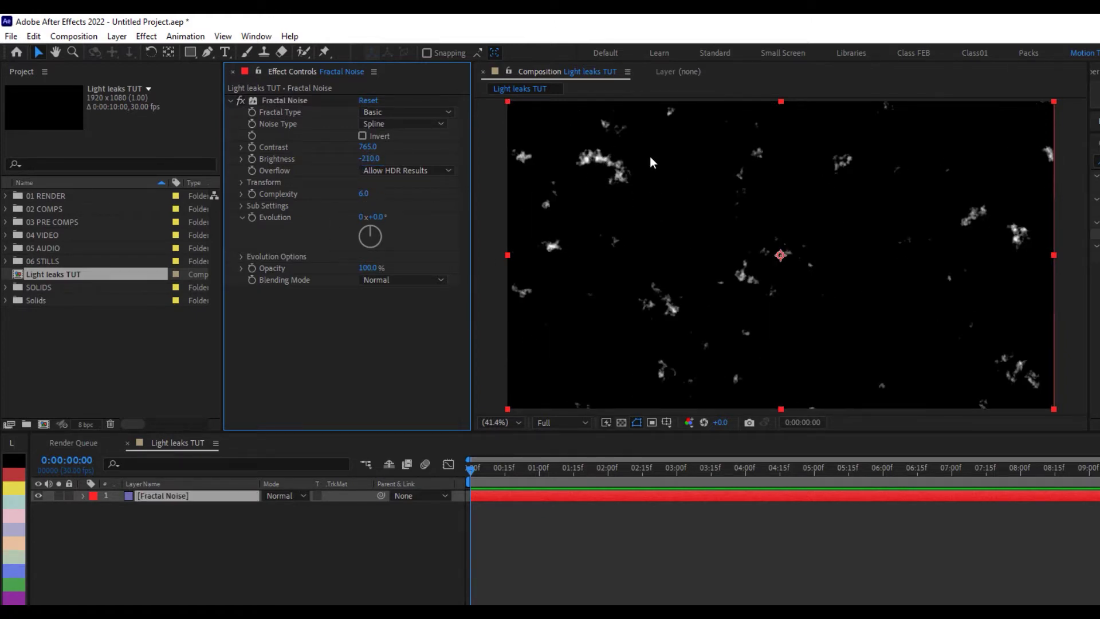
{"action": "left_click_drag", "start_coordinate": [366, 197], "coordinate": [296, 205]}
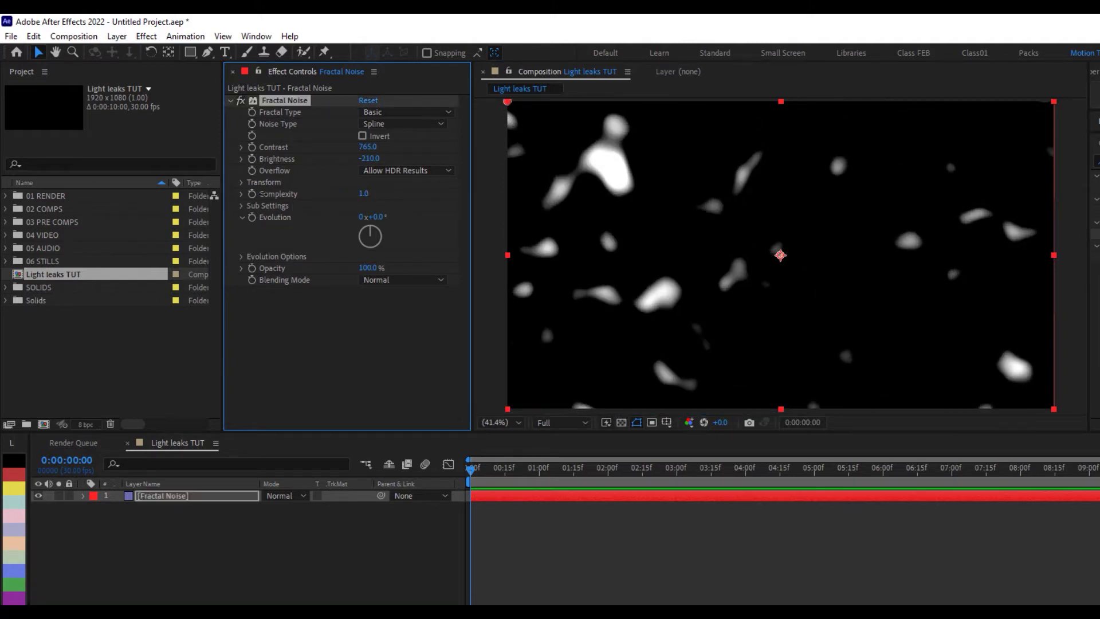
{"action": "left_click_drag", "start_coordinate": [364, 193], "coordinate": [346, 201]}
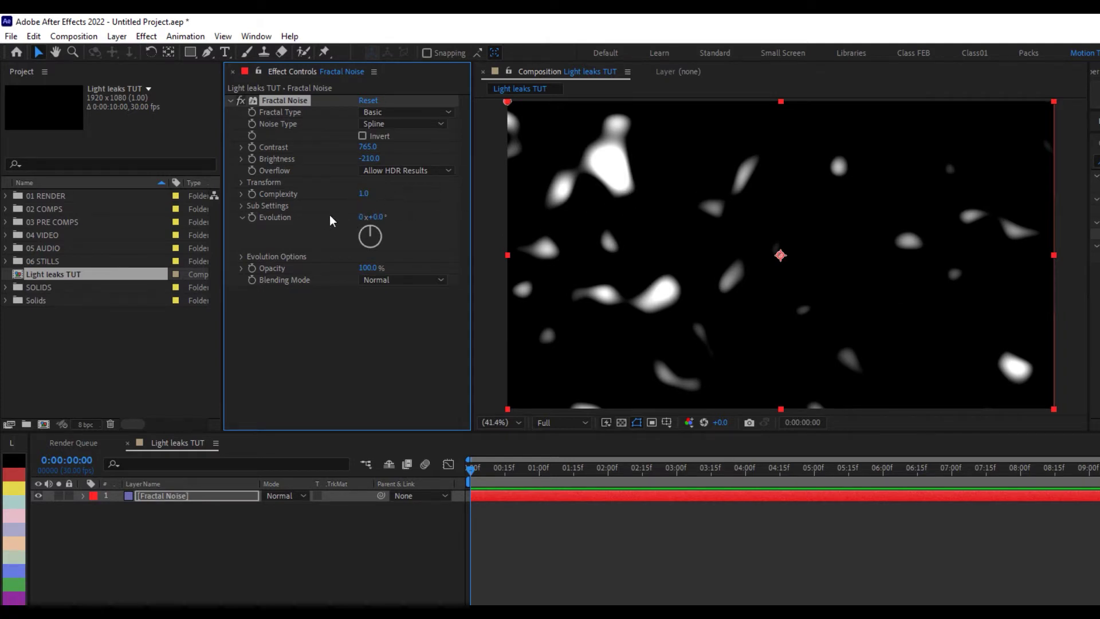
Turn off uniform scaling and set the noise Scale Width to 1120.
{"action": "left_click", "coordinate": [241, 182]}
{"action": "left_click", "coordinate": [254, 217]}
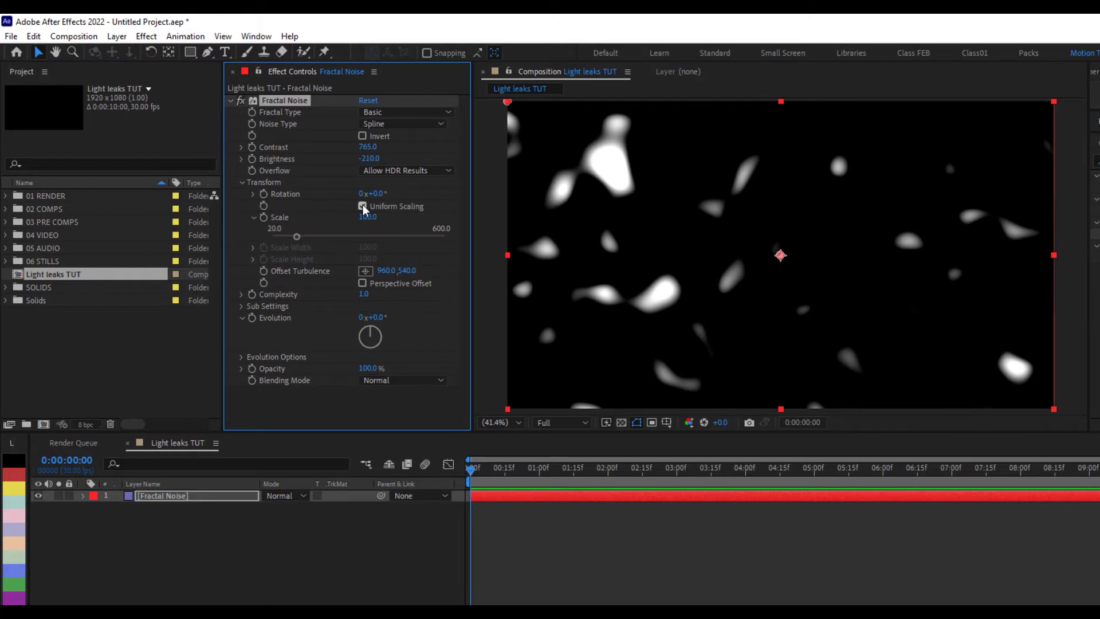
{"action": "left_click", "coordinate": [363, 207]}
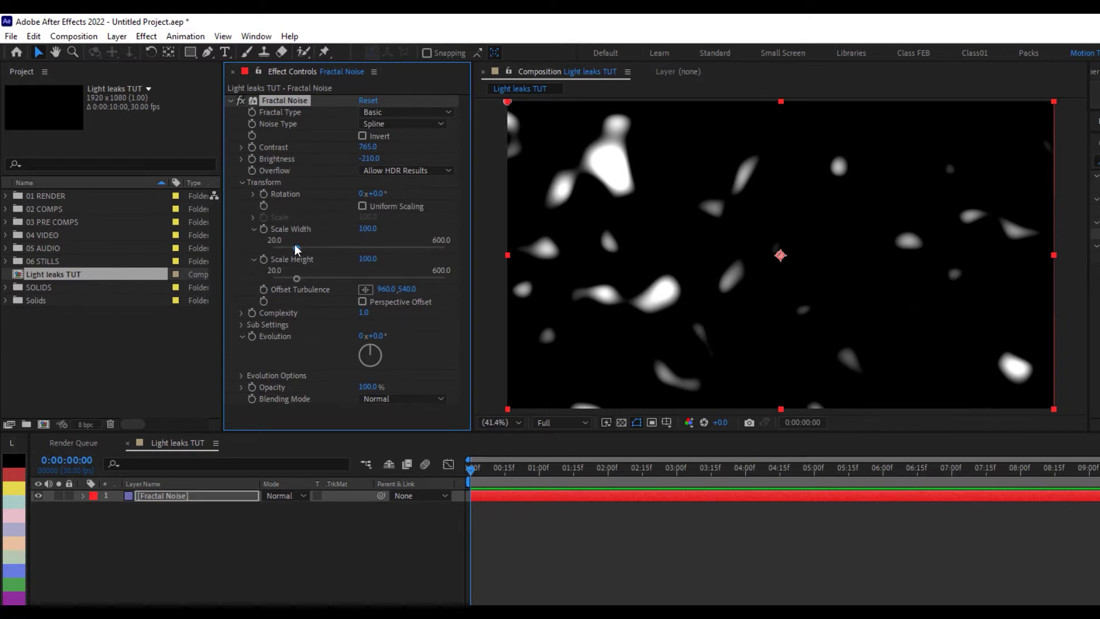
{"action": "left_click_drag", "start_coordinate": [297, 248], "coordinate": [401, 251]}
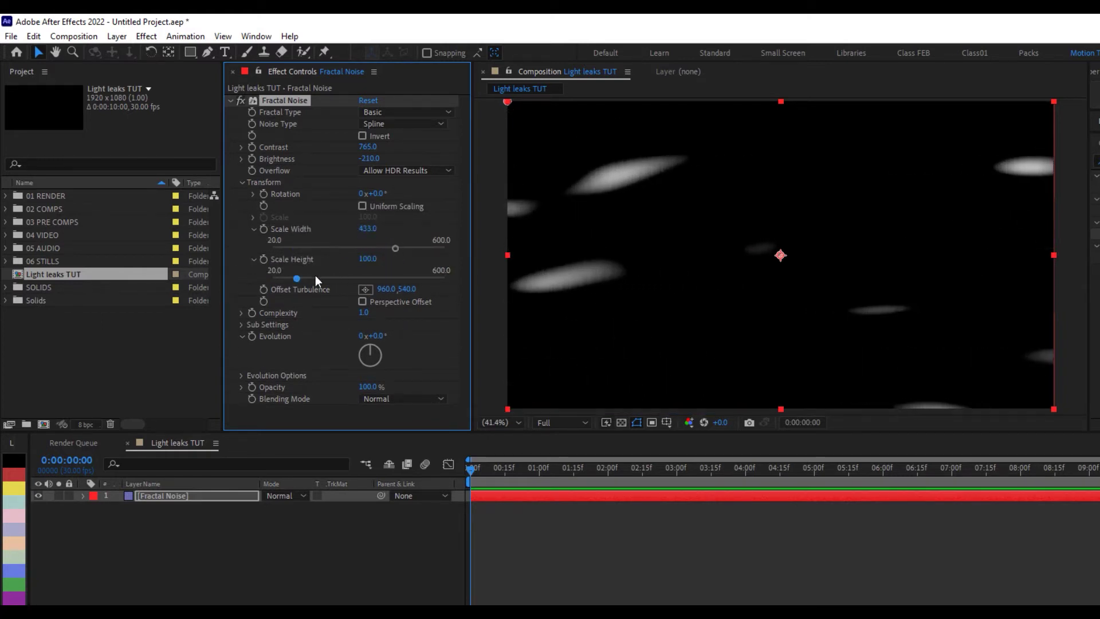
{"action": "left_click_drag", "start_coordinate": [297, 279], "coordinate": [353, 278]}
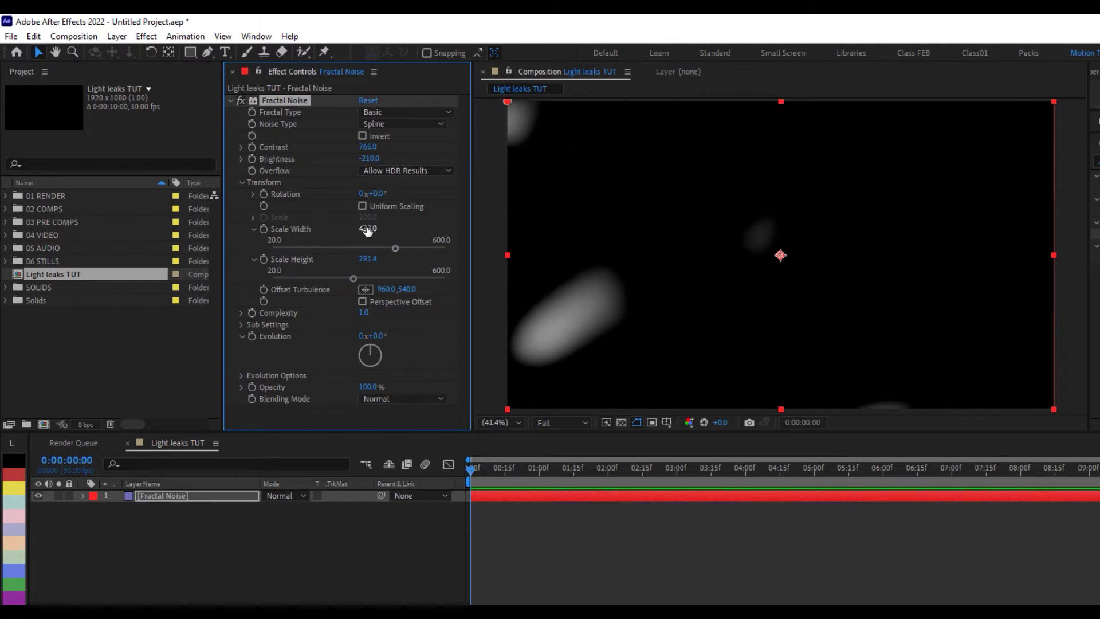
{"action": "mouse_move", "coordinate": [369, 228]}
{"action": "left_mouse_down"}
{"action": "mouse_move", "coordinate": [386, 228]}
{"action": "mouse_move", "coordinate": [370, 228]}
{"action": "left_mouse_up"}
{"action": "left_click", "coordinate": [367, 229]}
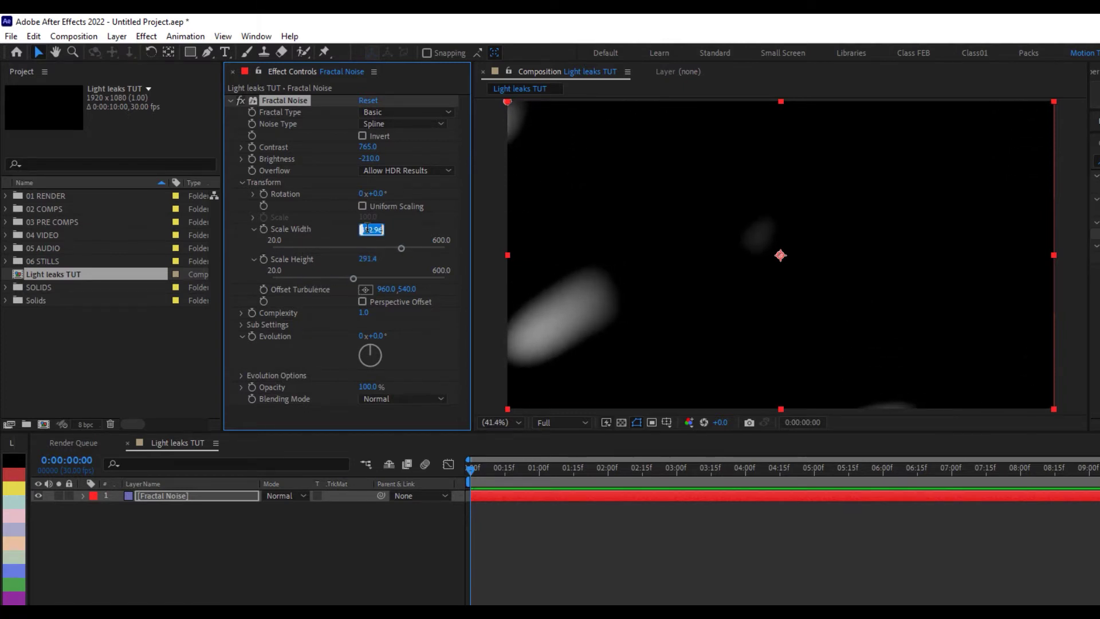
{"action": "type", "text": "1120"}
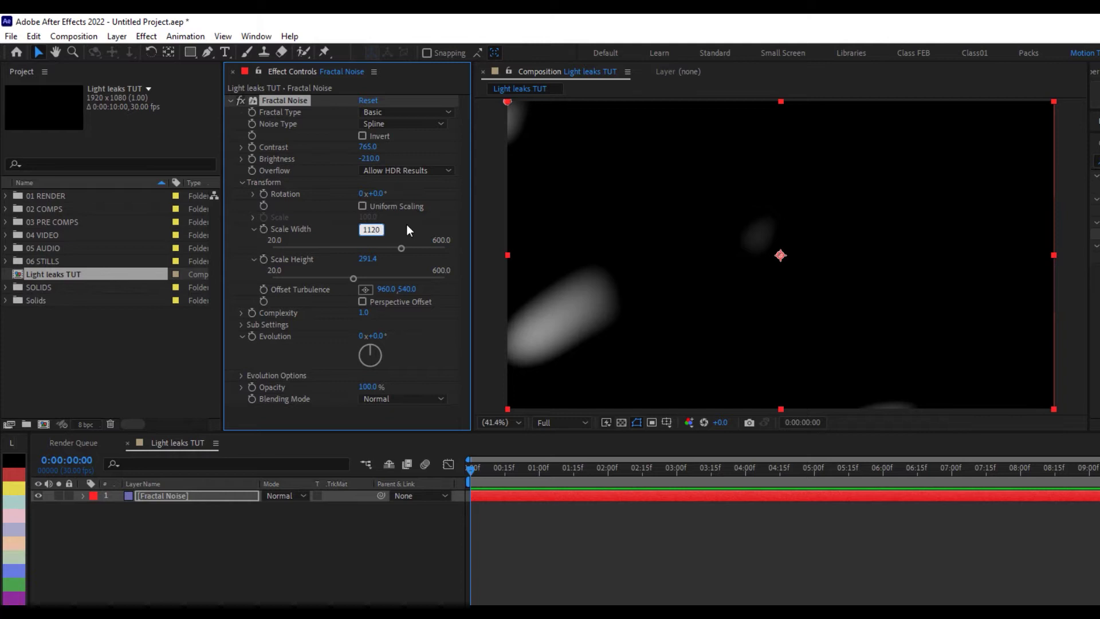
{"action": "key", "text": "Return"}
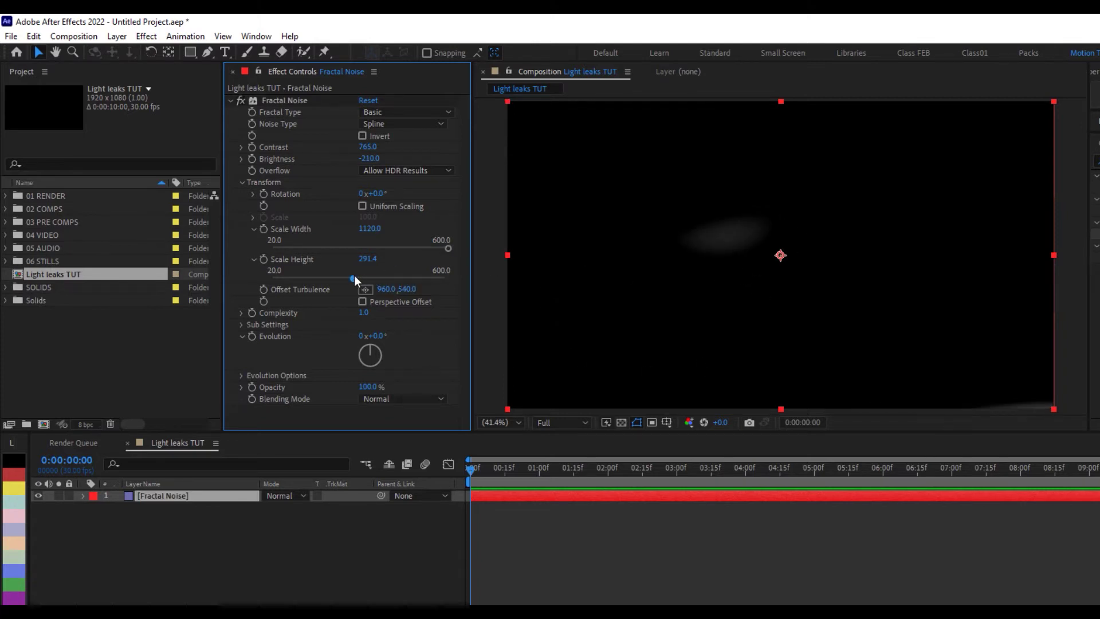
Set Scale Height to 1950 and slide Offset Turbulence X to the right.
{"action": "left_click", "coordinate": [360, 260]}
{"action": "type", "text": "19"}
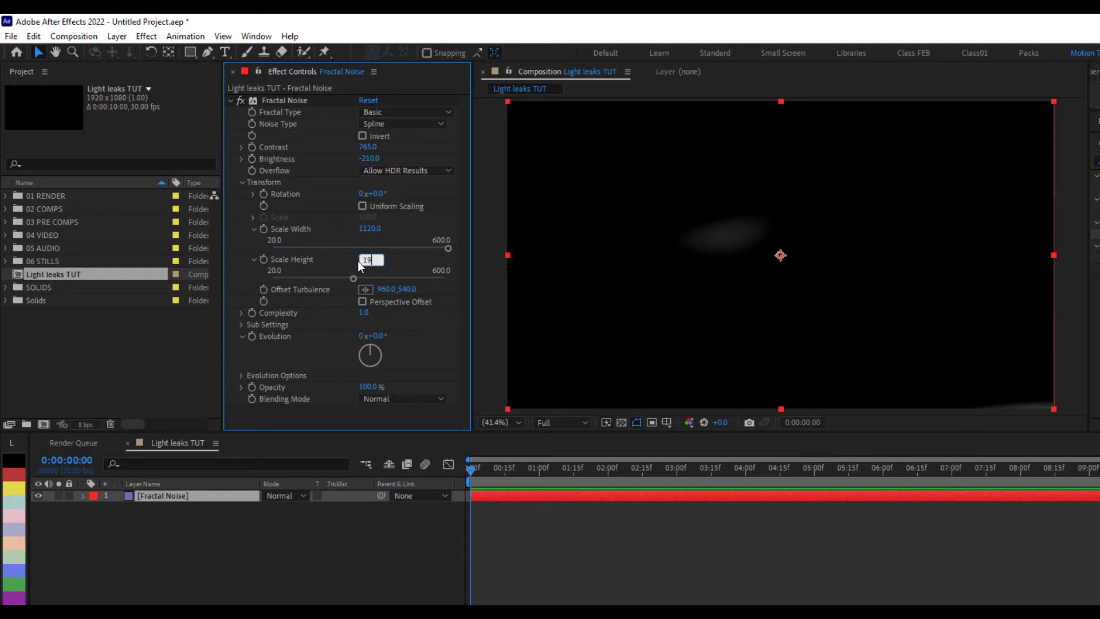
{"action": "type", "text": "490"}
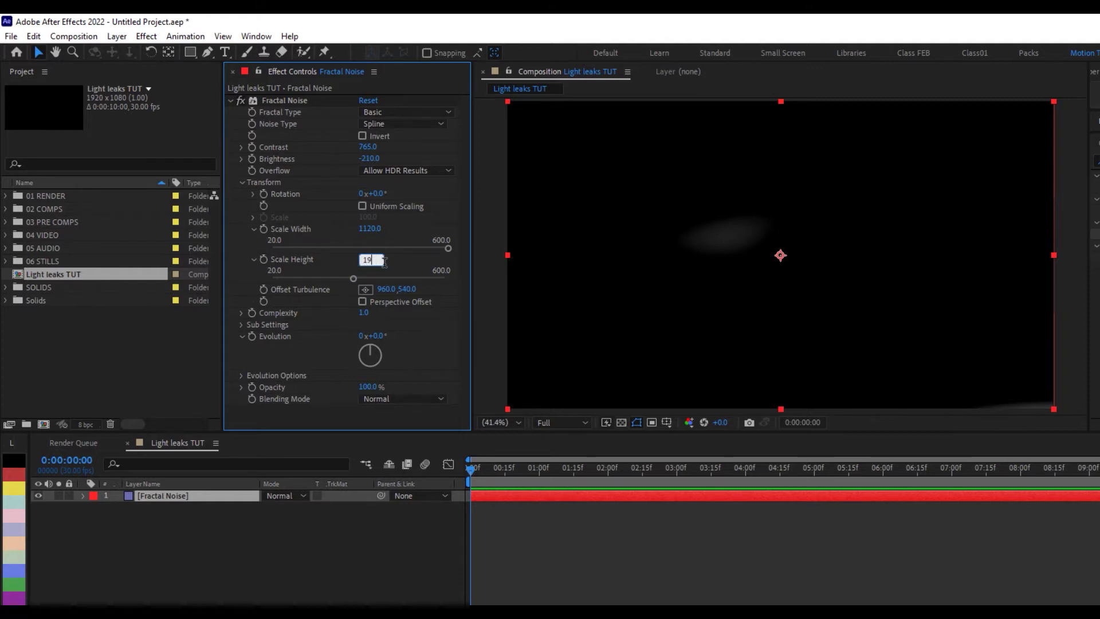
{"action": "key", "text": "Return"}
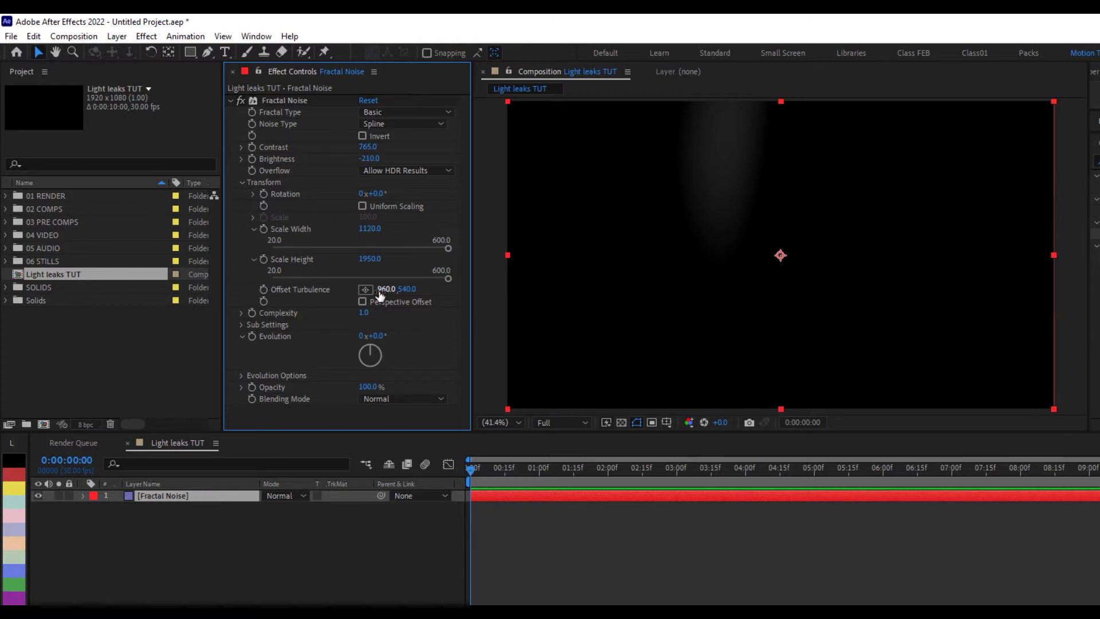
{"action": "mouse_move", "coordinate": [393, 289]}
{"action": "left_mouse_down"}
{"action": "mouse_move", "coordinate": [917, 300]}
{"action": "mouse_move", "coordinate": [541, 280]}
{"action": "mouse_move", "coordinate": [409, 289]}
{"action": "mouse_move", "coordinate": [791, 297]}
{"action": "mouse_move", "coordinate": [380, 290]}
{"action": "mouse_move", "coordinate": [442, 288]}
{"action": "mouse_move", "coordinate": [398, 283]}
{"action": "left_mouse_up"}
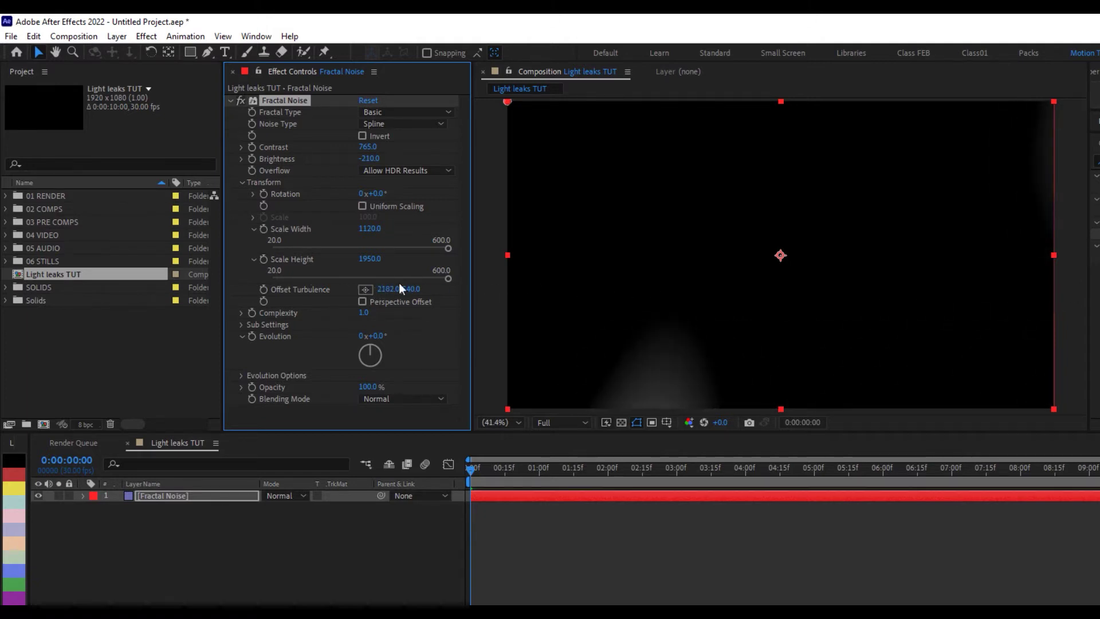
Scrub Evolution to -128° and Offset Turbulence X to 3030 for a top-left glow.
{"action": "left_click_drag", "start_coordinate": [376, 336], "coordinate": [325, 294]}
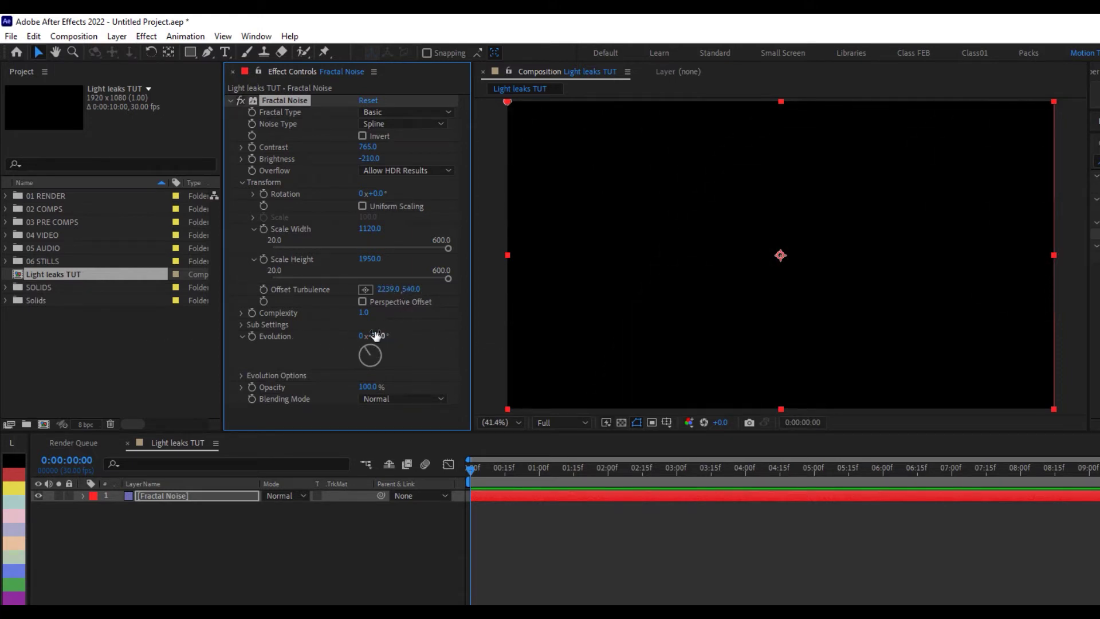
{"action": "left_click_drag", "start_coordinate": [376, 336], "coordinate": [337, 333]}
{"action": "left_click_drag", "start_coordinate": [439, 289], "coordinate": [948, 333]}
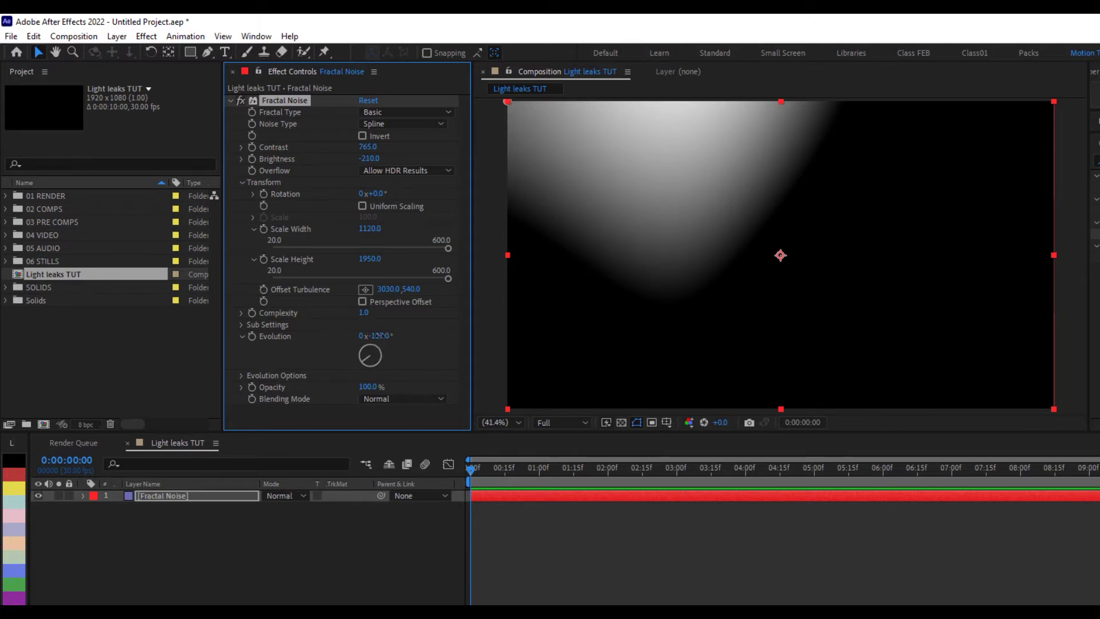
{"action": "left_click_drag", "start_coordinate": [373, 336], "coordinate": [292, 342]}
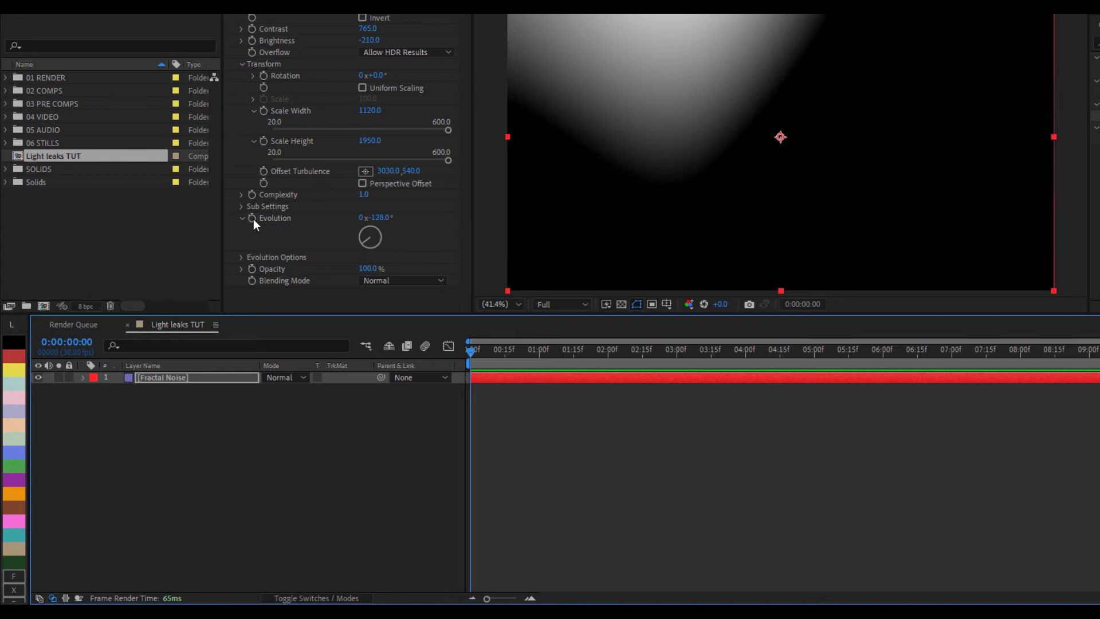
Drive Evolution with the expression time*200 and play back to watch the glow drift.
{"action": "left_click", "coordinate": [253, 218], "text": "alt"}
{"action": "type", "text": "tim"}
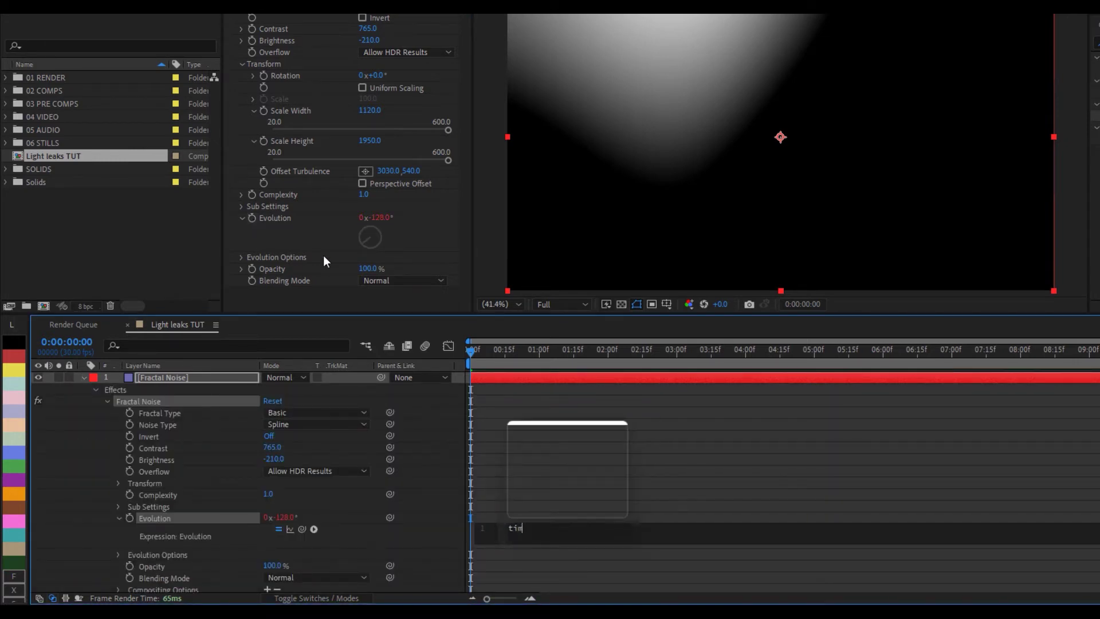
{"action": "type", "text": "e*200"}
{"action": "left_click", "coordinate": [534, 412]}
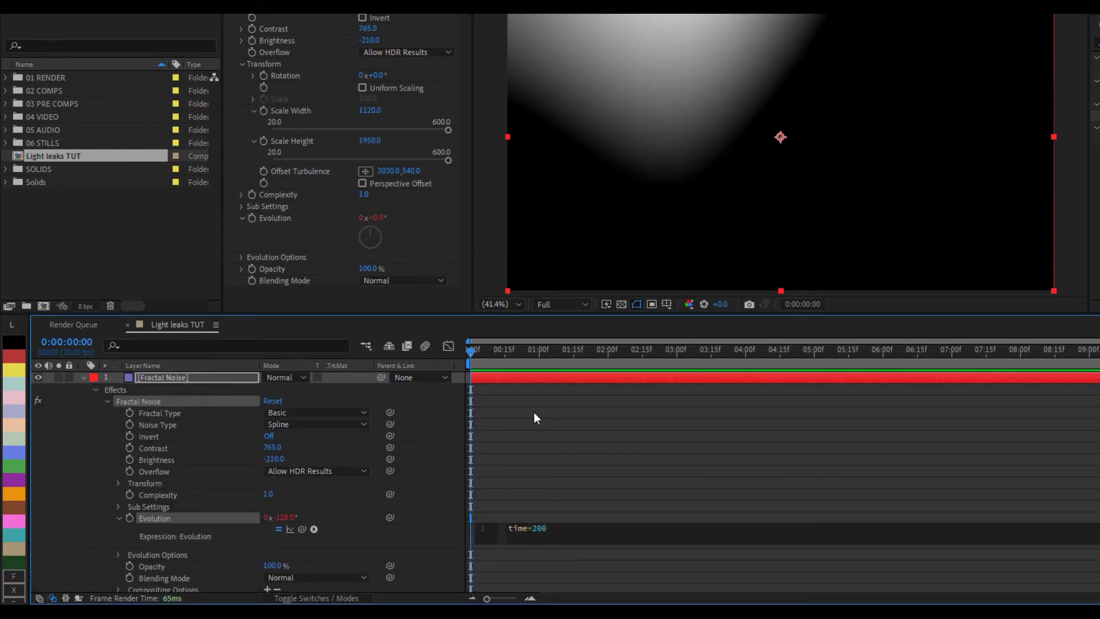
{"action": "key", "text": "space"}
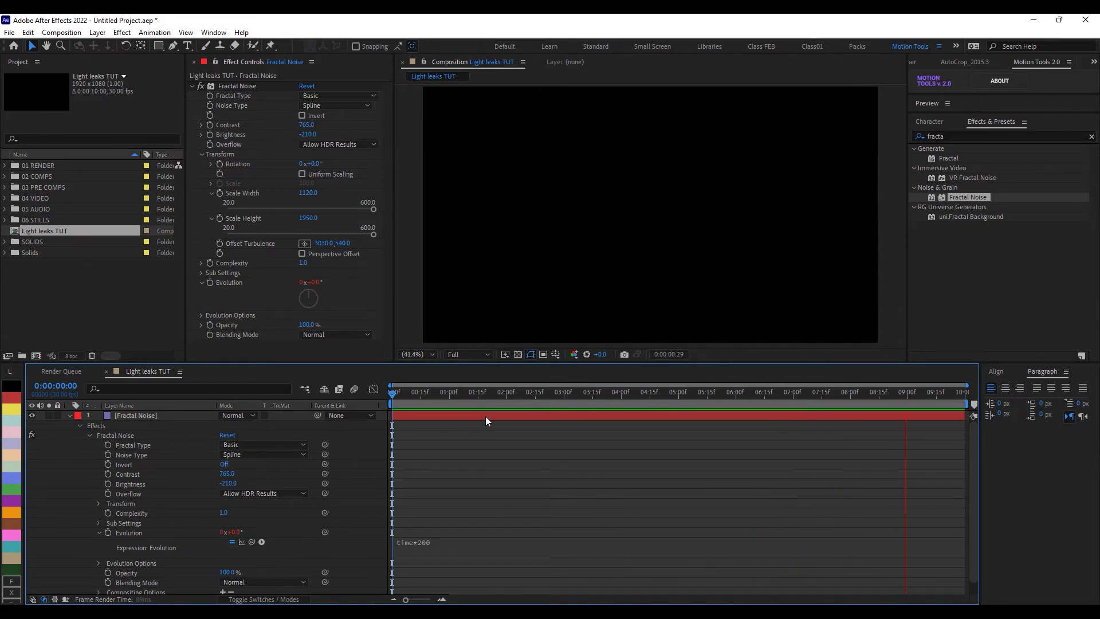
At about 3 seconds in, apply Fast Box Blur to the noise layer.
{"action": "left_click_drag", "start_coordinate": [521, 404], "coordinate": [579, 399]}
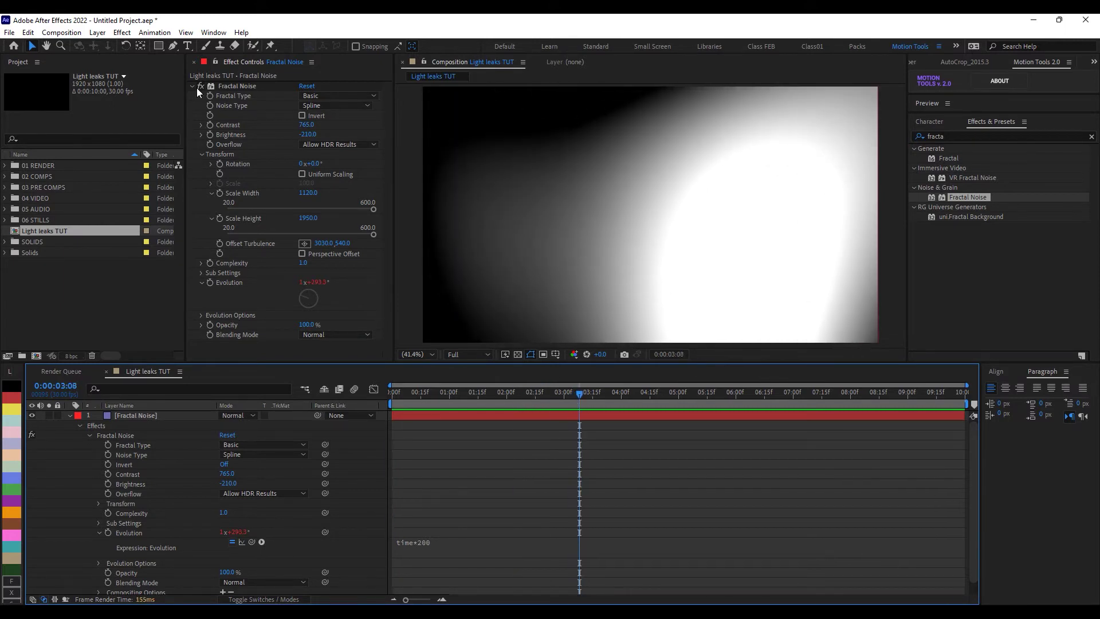
{"action": "left_click", "coordinate": [193, 85]}
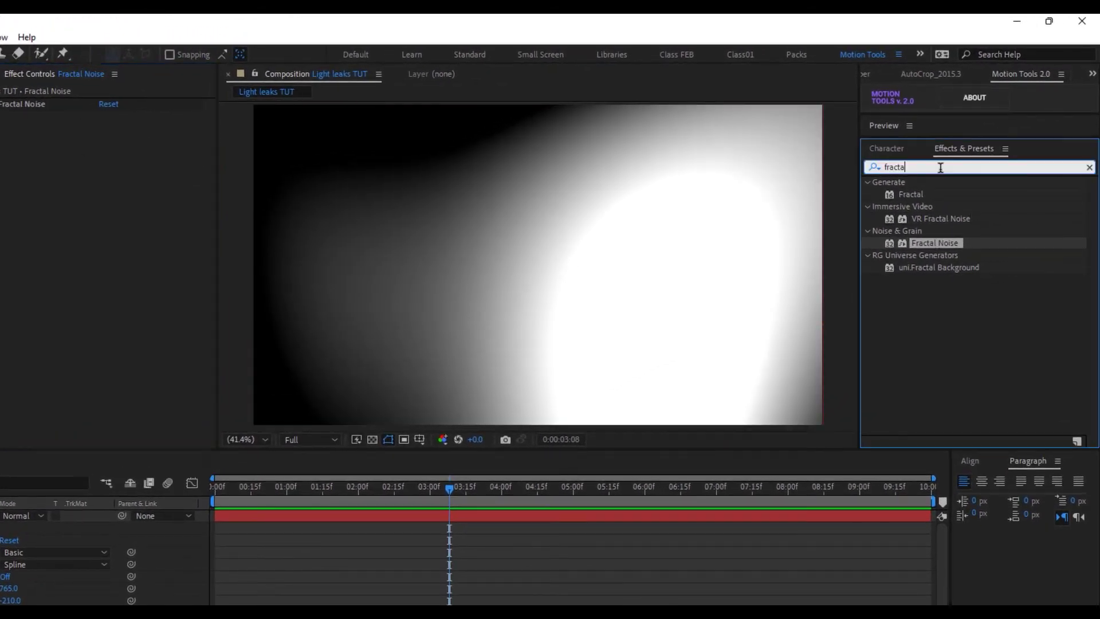
{"action": "type", "text": "fast"}
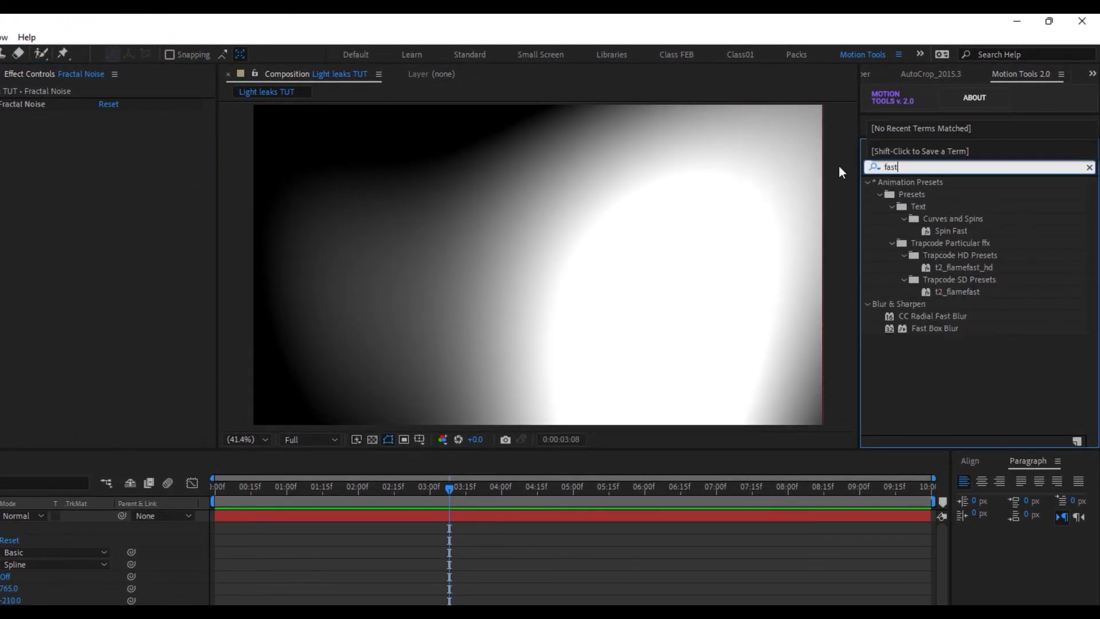
{"action": "type", "text": " bo"}
{"action": "left_click_drag", "start_coordinate": [934, 194], "coordinate": [411, 517]}
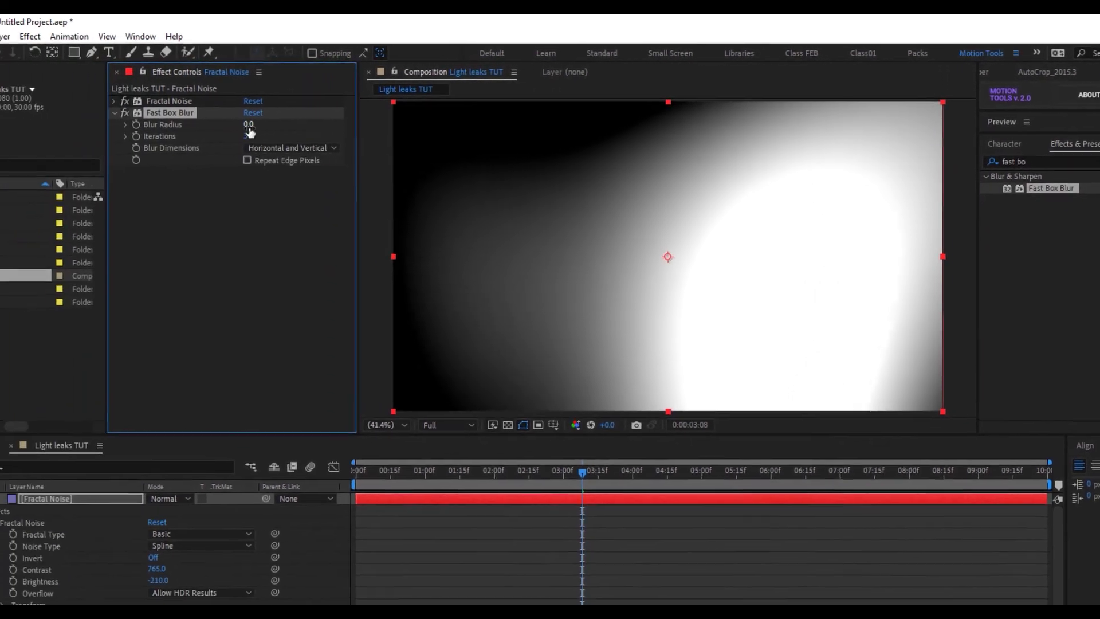
Set Fast Box Blur to radius 94 and 15 iterations with Repeat Edge Pixels on.
{"action": "left_click_drag", "start_coordinate": [283, 123], "coordinate": [328, 126]}
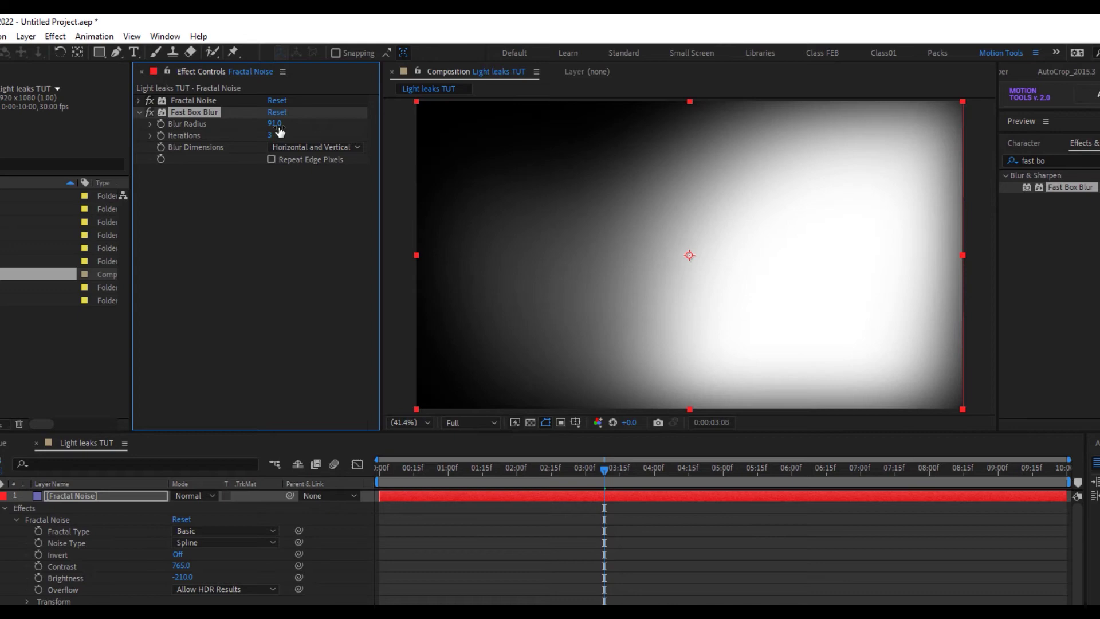
{"action": "type", "text": "94"}
{"action": "key", "text": "Return"}
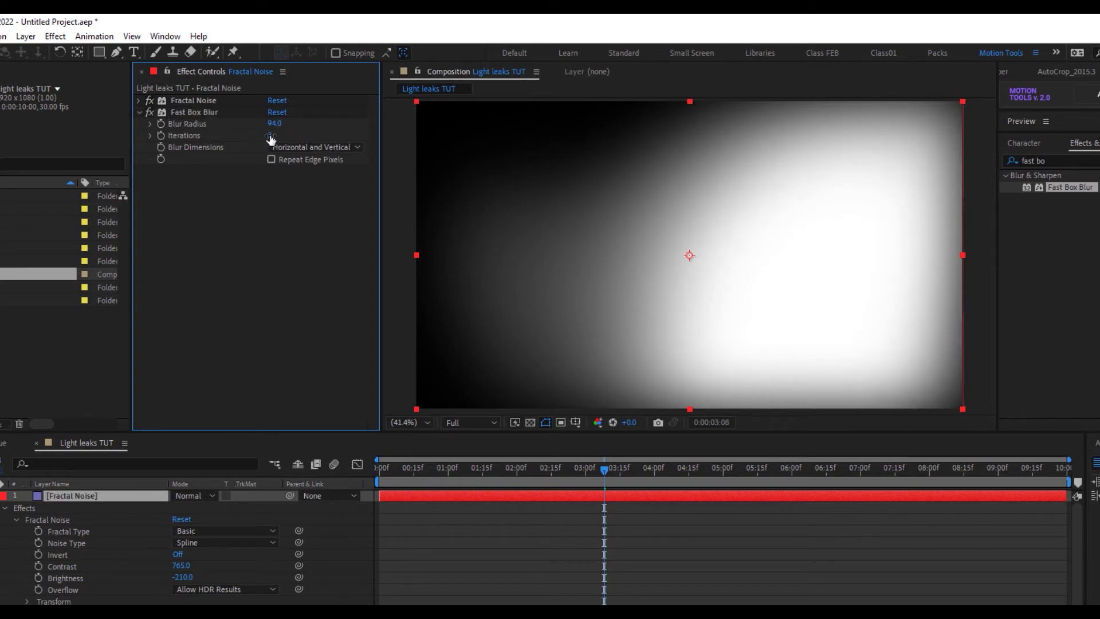
{"action": "left_click_drag", "start_coordinate": [271, 139], "coordinate": [298, 134]}
{"action": "left_click", "coordinate": [271, 137]}
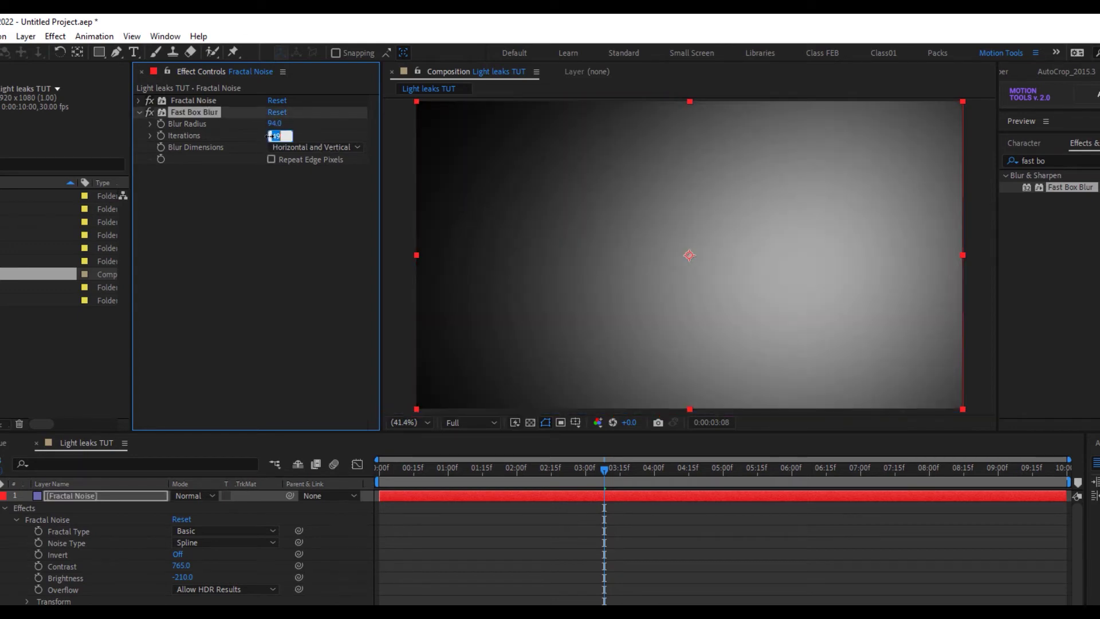
{"action": "type", "text": "15"}
{"action": "key", "text": "Return"}
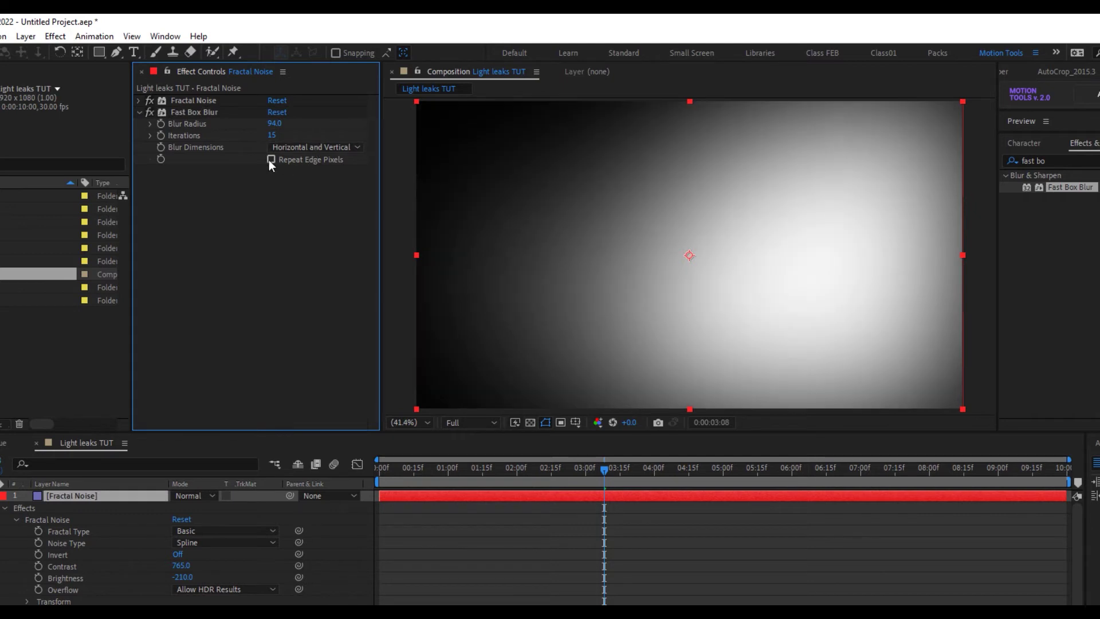
{"action": "left_click", "coordinate": [271, 160]}
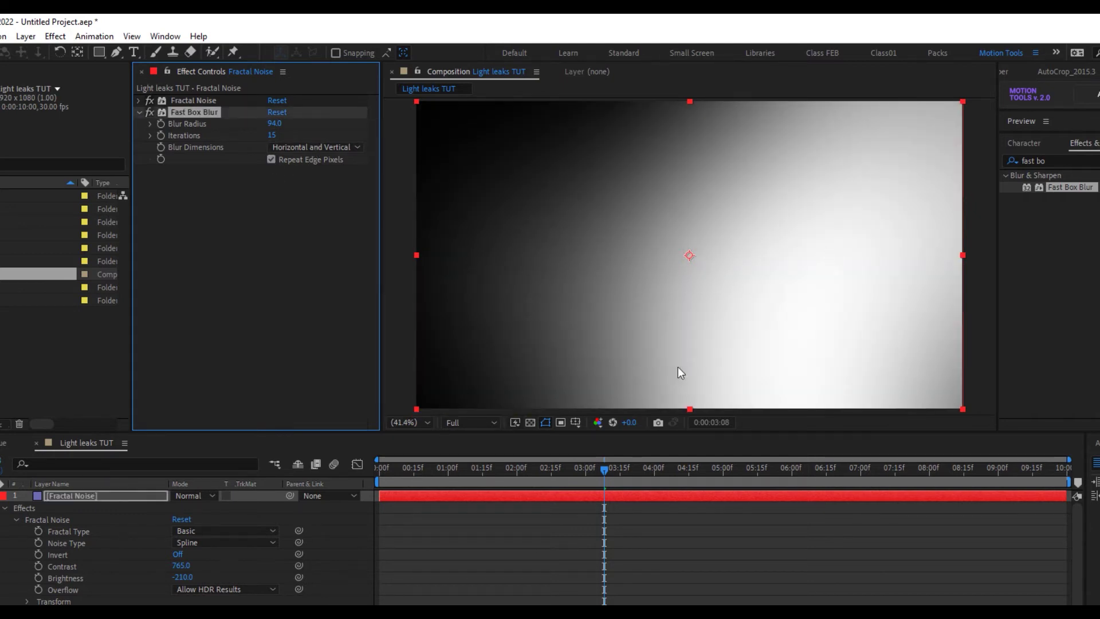
{"action": "left_click_drag", "start_coordinate": [606, 470], "coordinate": [636, 464]}
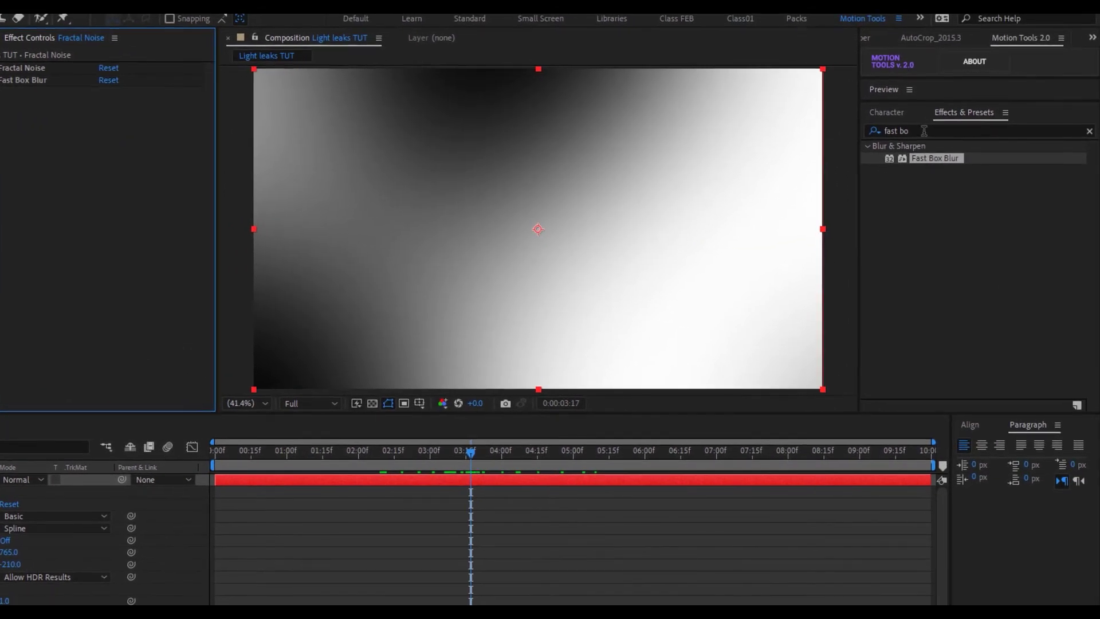
Apply Hue/Saturation, enable Colorize and set Colorize Hue to 51° for a gold tint.
{"action": "left_click", "coordinate": [924, 131]}
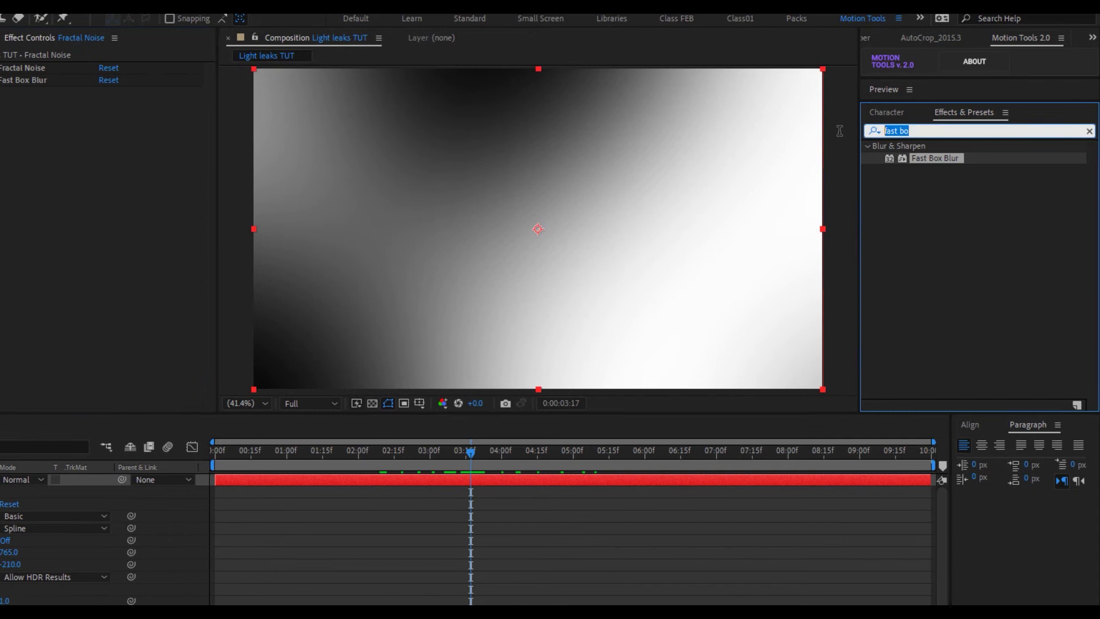
{"action": "type", "text": "hue"}
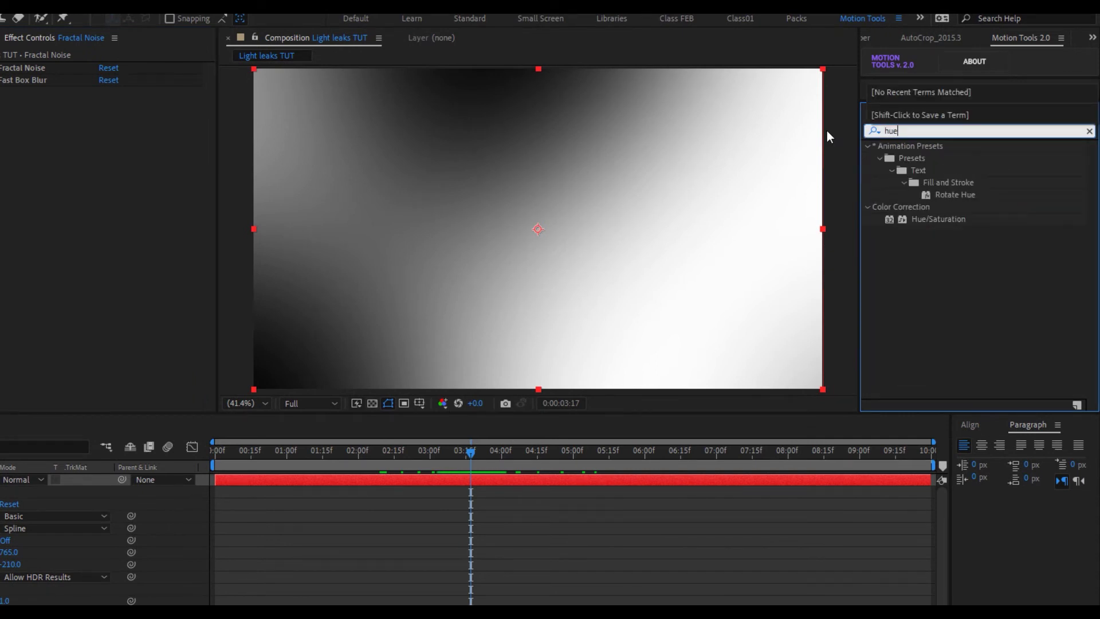
{"action": "left_click_drag", "start_coordinate": [939, 219], "coordinate": [476, 481]}
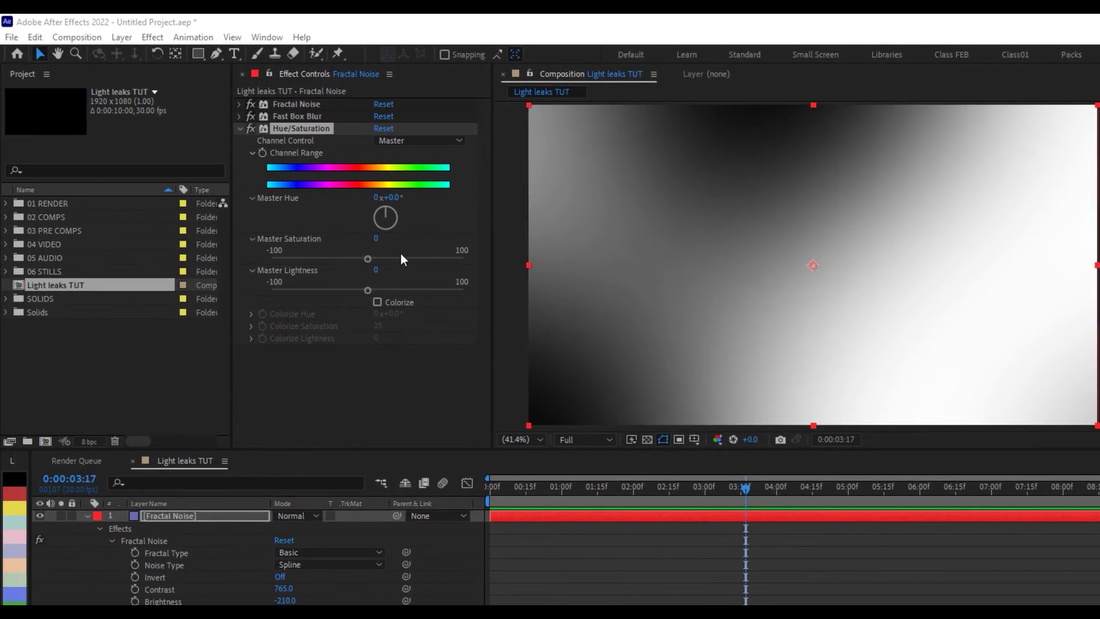
{"action": "left_click", "coordinate": [377, 302]}
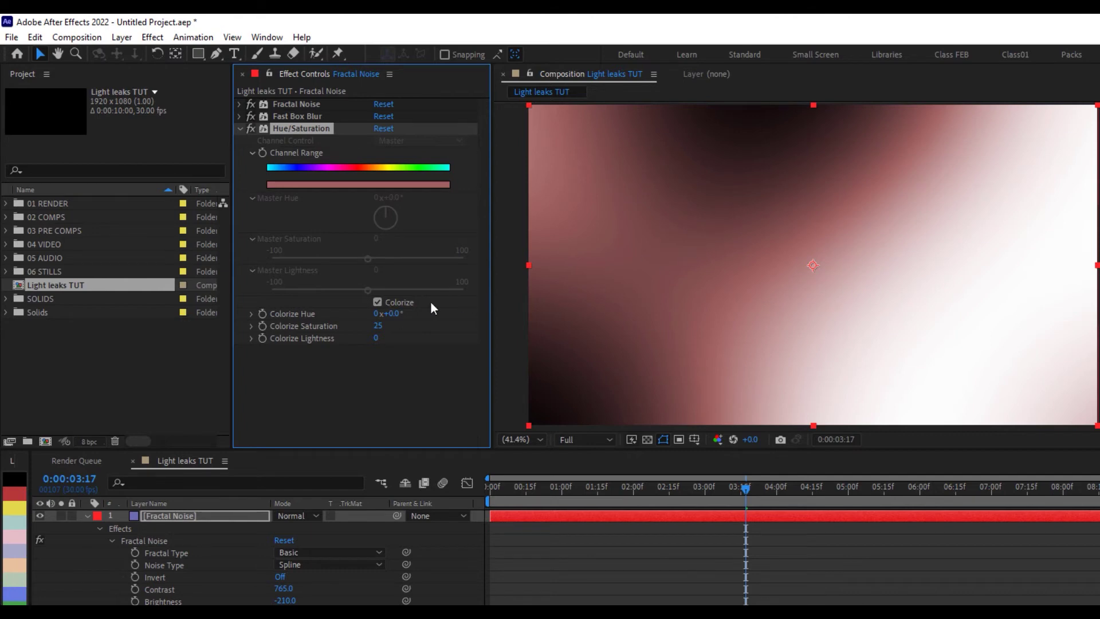
{"action": "left_click_drag", "start_coordinate": [413, 313], "coordinate": [437, 321]}
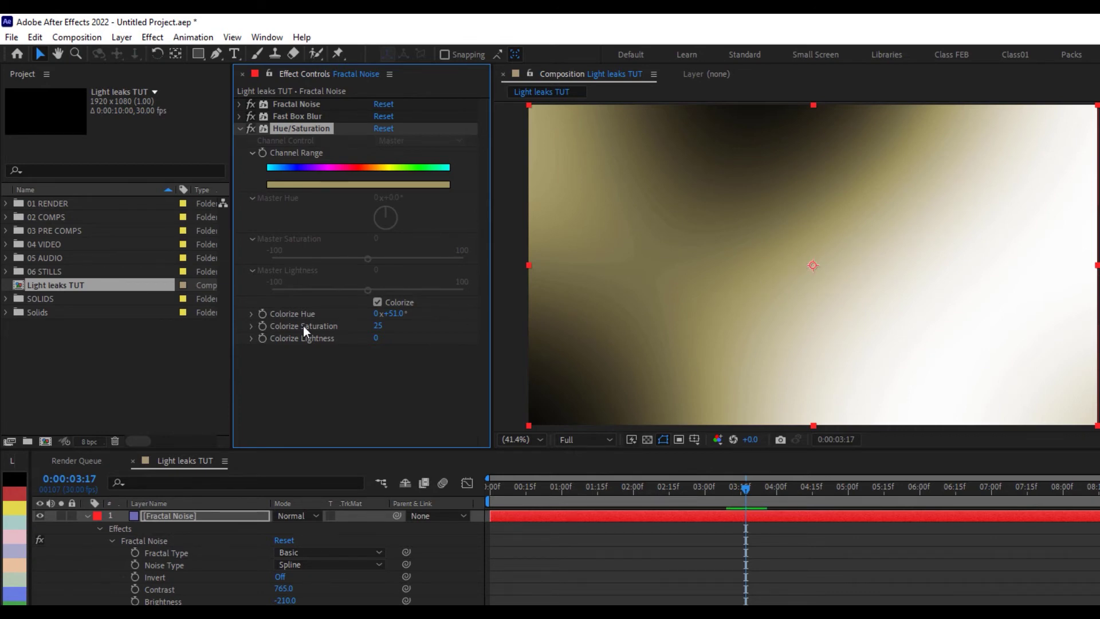
{"action": "left_click_drag", "start_coordinate": [567, 487], "coordinate": [483, 491]}
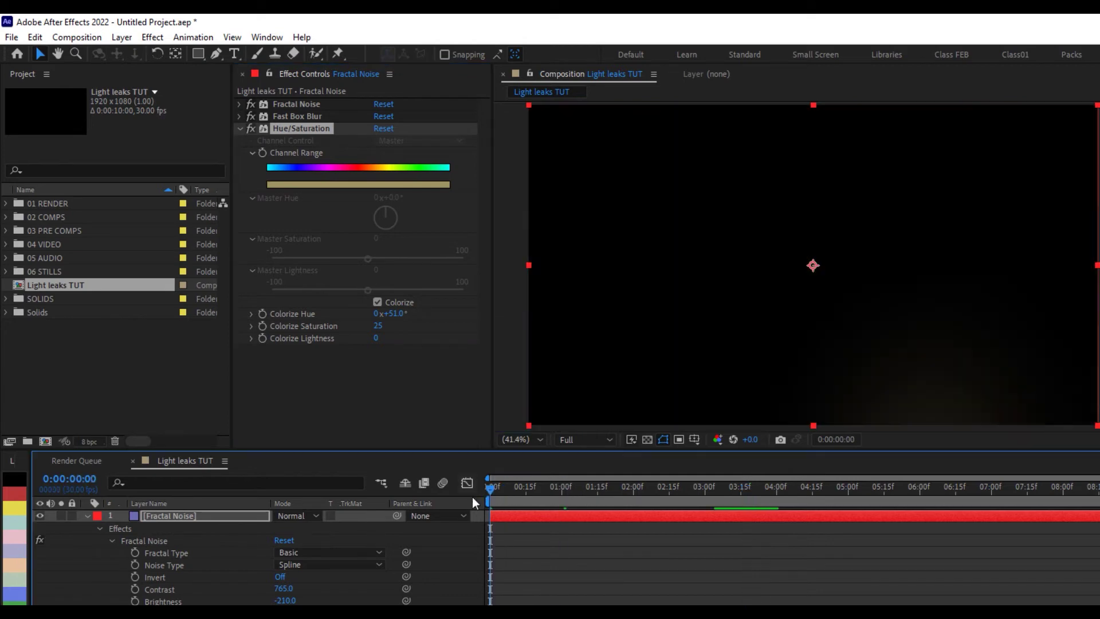
Keyframe Colorize Hue at 0x+51° on frame 0 and 2x+51° on the last frame.
{"action": "left_click", "coordinate": [264, 314]}
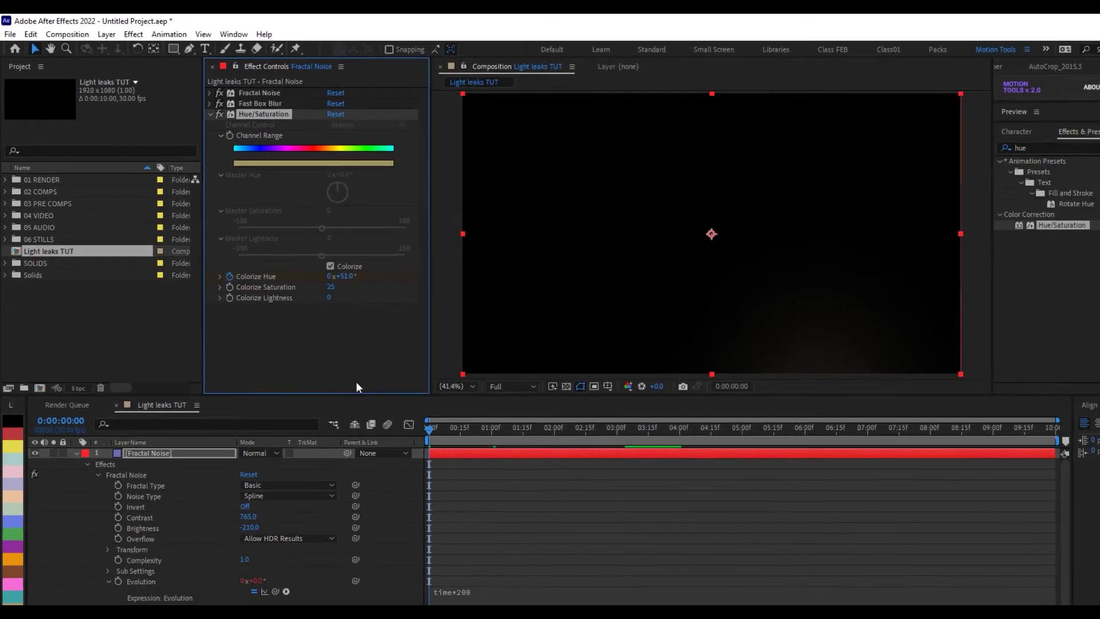
{"action": "left_click_drag", "start_coordinate": [398, 397], "coordinate": [965, 396]}
{"action": "left_click", "coordinate": [300, 254]}
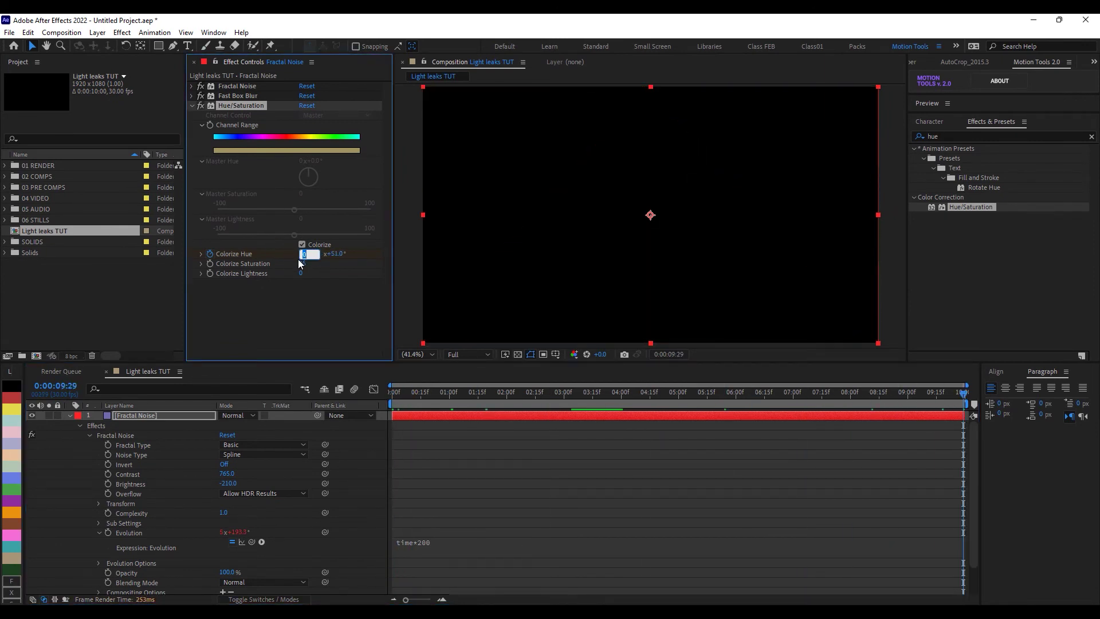
{"action": "type", "text": "2"}
{"action": "key", "text": "Return"}
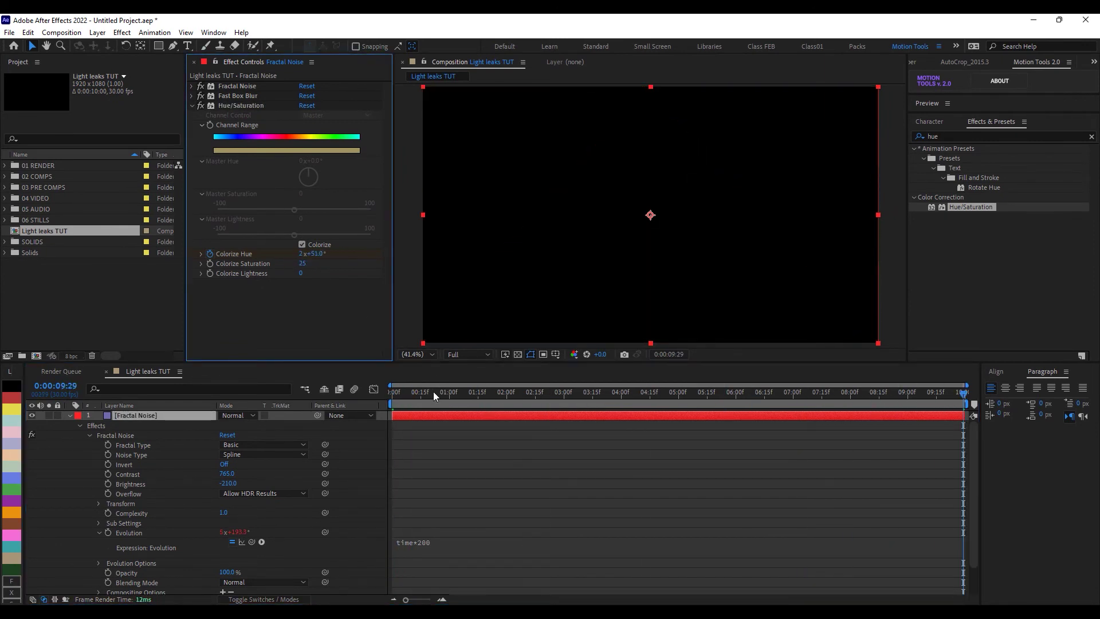
Scrub and preview the animation to watch the glow cycle through colours.
{"action": "left_click_drag", "start_coordinate": [407, 390], "coordinate": [799, 401]}
{"action": "key", "text": "space"}
{"action": "key", "text": "space"}
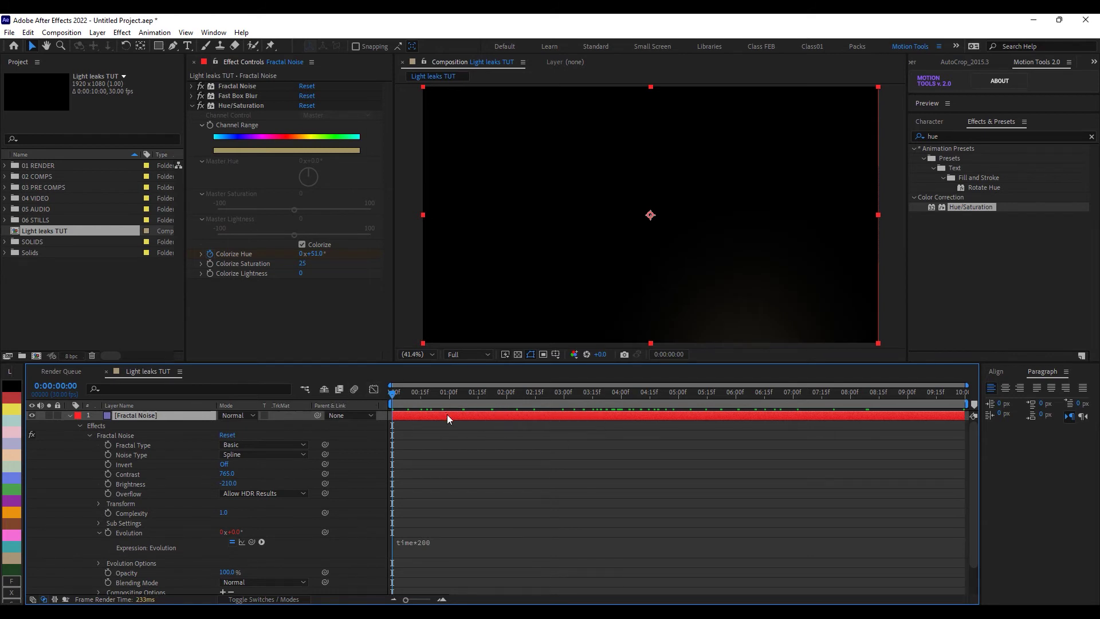
{"action": "key", "text": "space"}
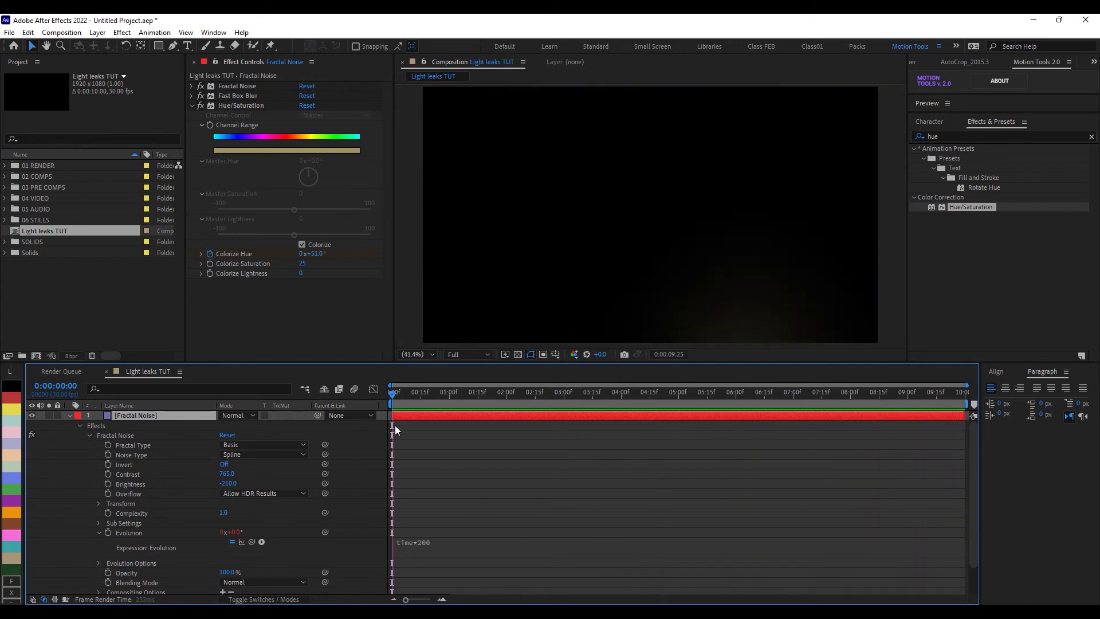
{"action": "left_click_drag", "start_coordinate": [398, 400], "coordinate": [474, 399]}
Bring the office clip from the 04 VIDEO folder into the comp below Fractal Noise.
{"action": "left_click", "coordinate": [69, 416]}
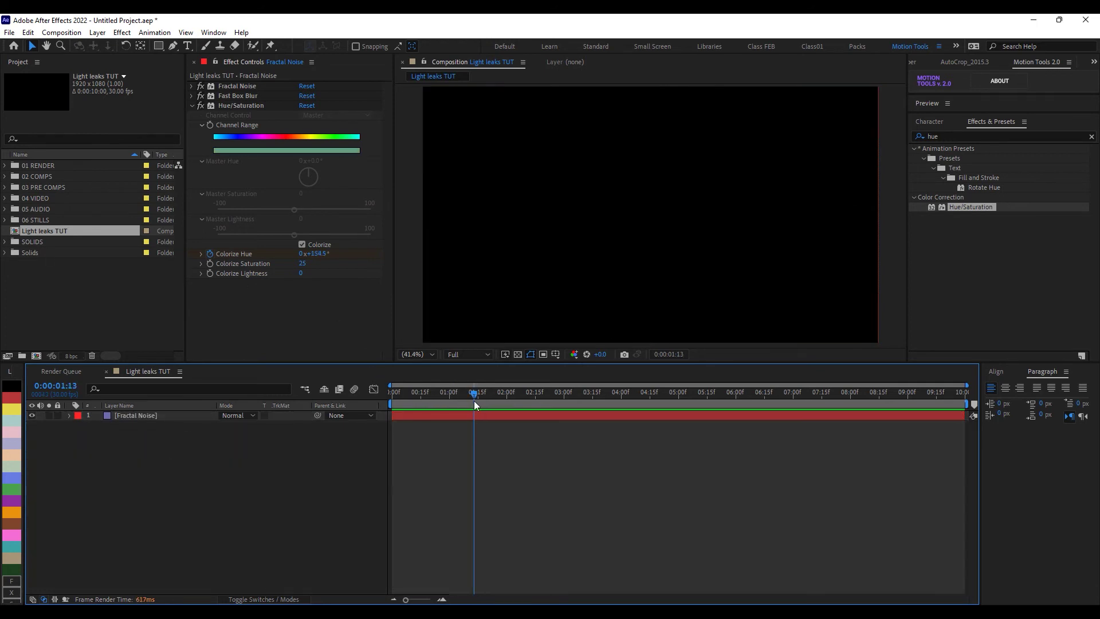
{"action": "left_click", "coordinate": [7, 199]}
{"action": "left_click_drag", "start_coordinate": [53, 210], "coordinate": [115, 466]}
{"action": "left_click_drag", "start_coordinate": [531, 396], "coordinate": [552, 396]}
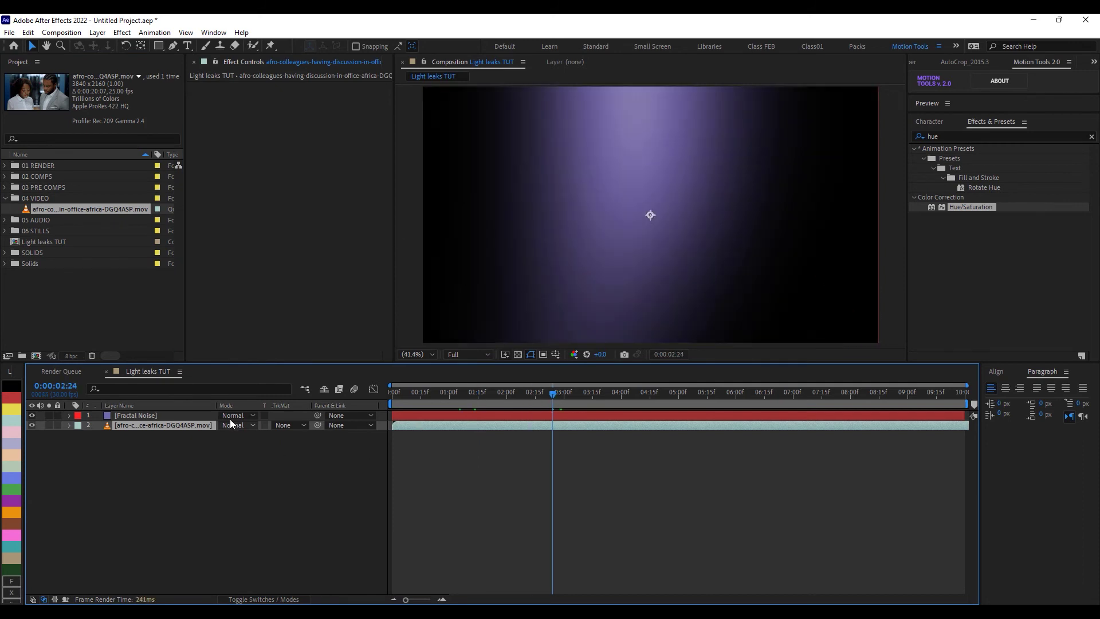
Set the noise layer to Screen and scale the footage to fill the frame.
{"action": "left_click", "coordinate": [240, 417]}
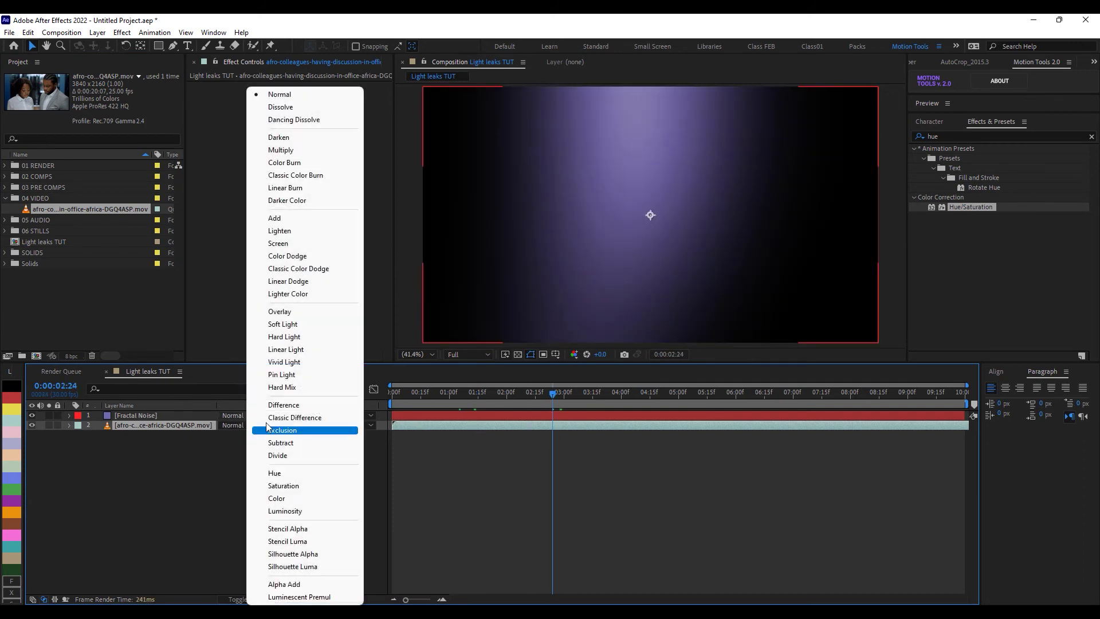
{"action": "left_click", "coordinate": [304, 246]}
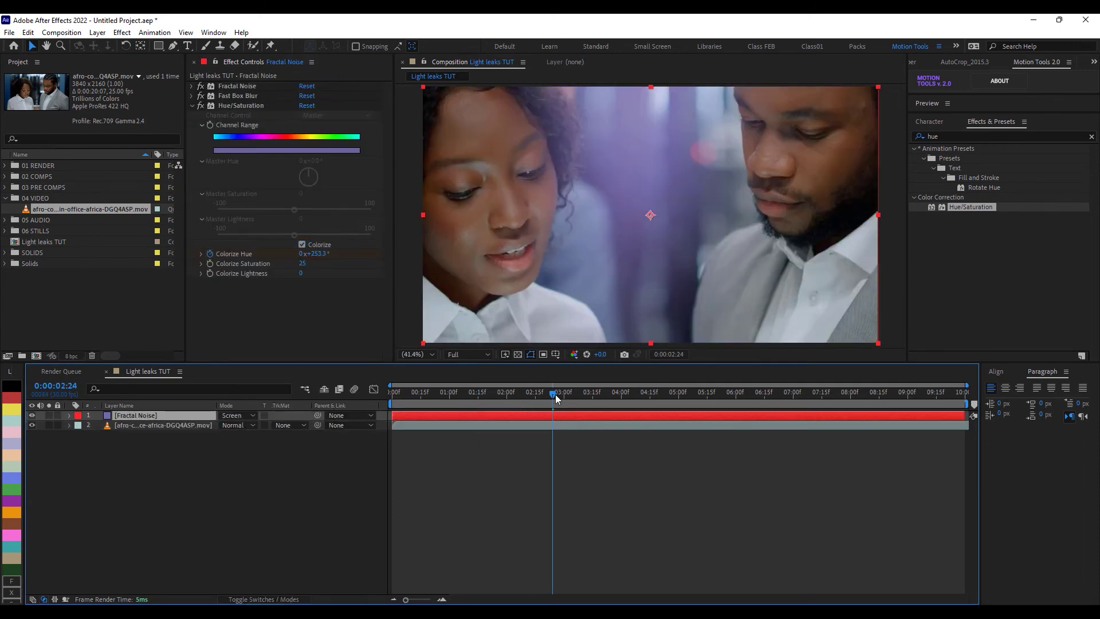
{"action": "left_click", "coordinate": [564, 424]}
{"action": "key", "text": "comma"}
{"action": "key", "text": "comma"}
{"action": "key", "text": "comma"}
{"action": "key", "text": "comma"}
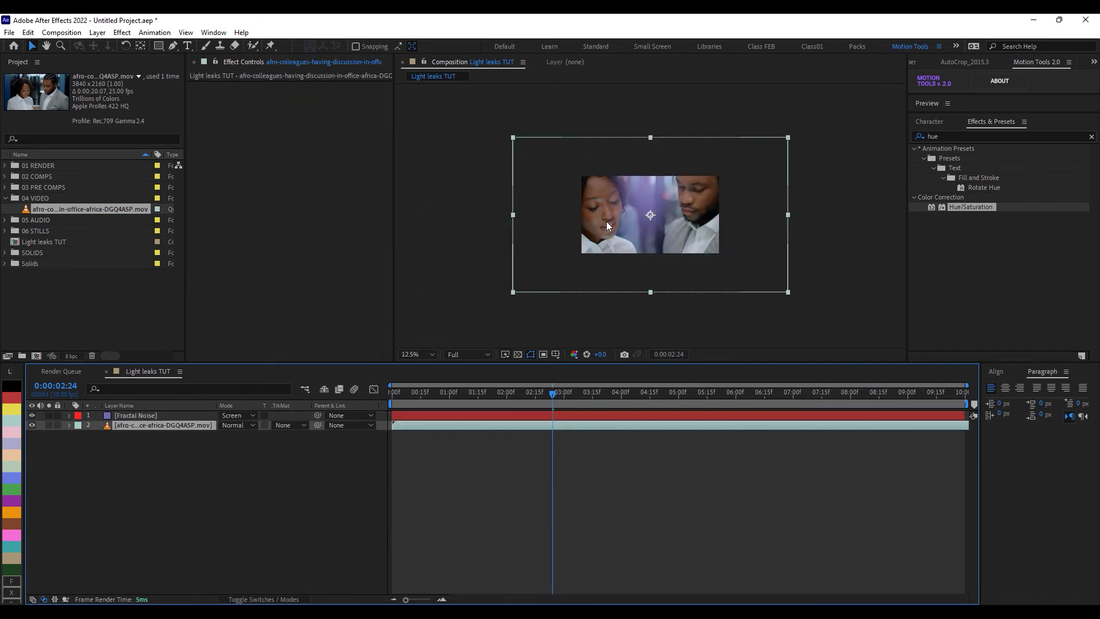
{"action": "left_click_drag", "start_coordinate": [788, 293], "coordinate": [725, 250]}
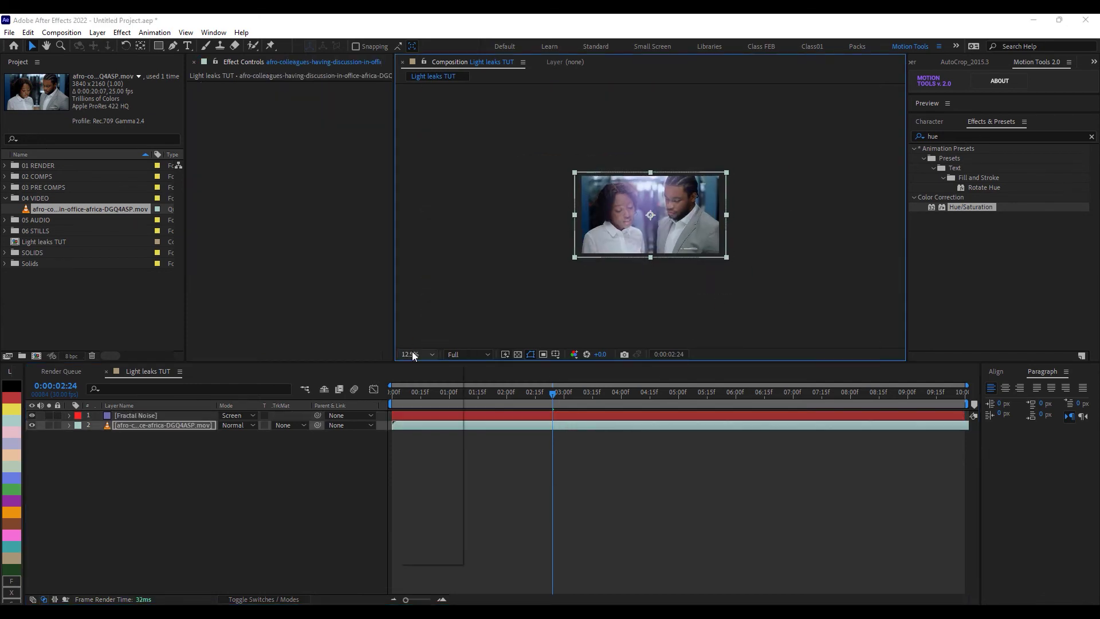
Fit the whole composition in the viewer and preview the glow over the footage from the start.
{"action": "left_click", "coordinate": [413, 354]}
{"action": "left_click", "coordinate": [424, 418]}
{"action": "left_click", "coordinate": [453, 462]}
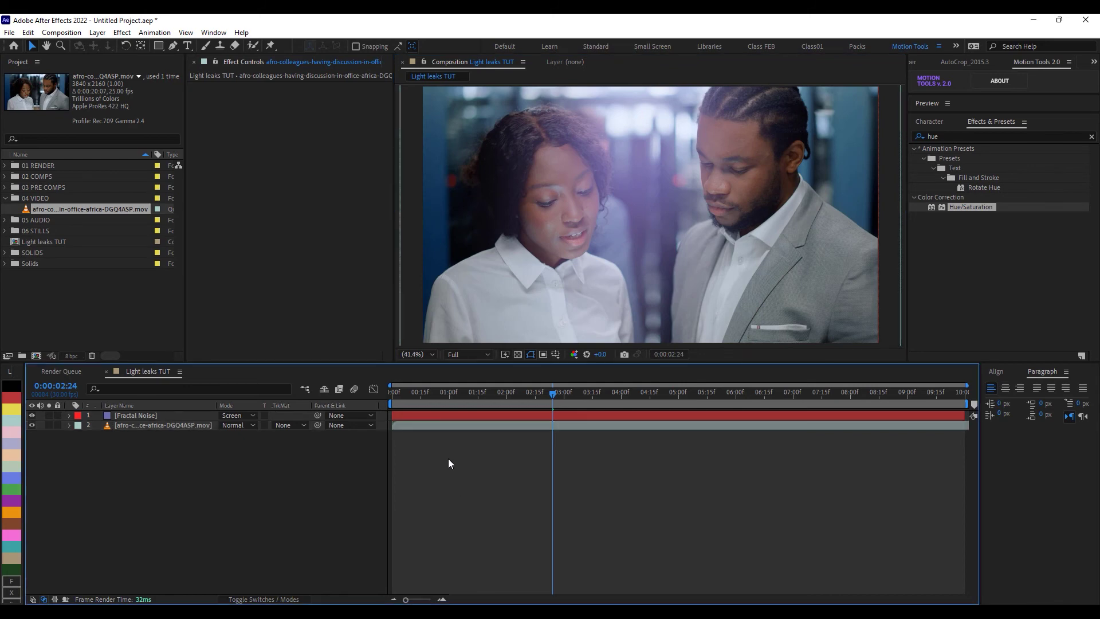
{"action": "key", "text": "Home"}
{"action": "key", "text": "space"}
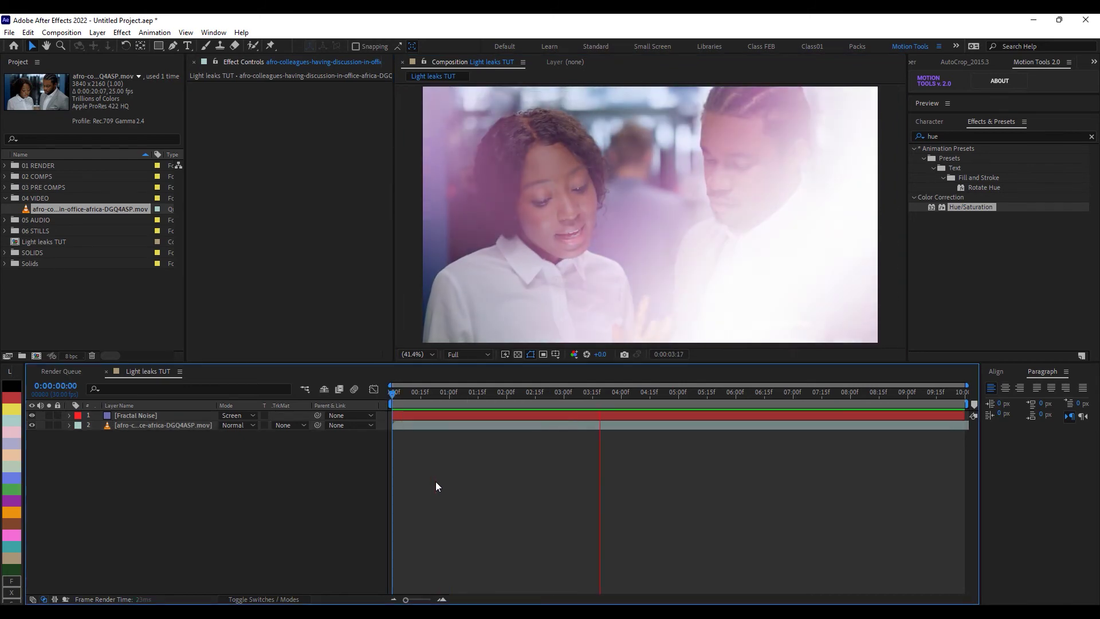
{"action": "left_click", "coordinate": [575, 392]}
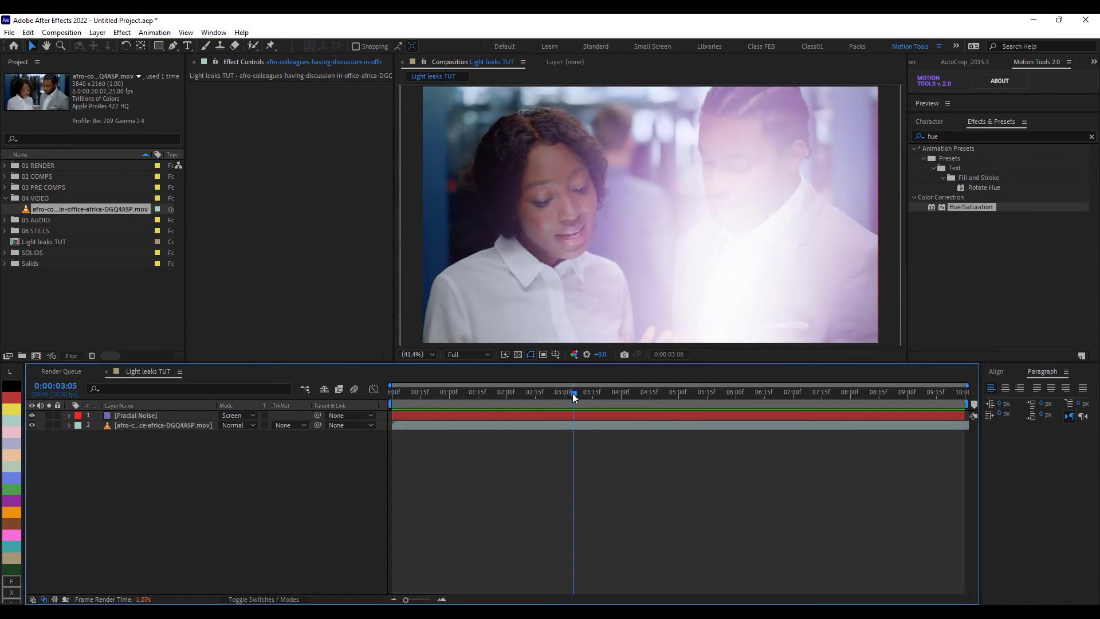
Set the Fractal Noise layer's opacity to 56% and preview the softened glow.
{"action": "left_click", "coordinate": [177, 417]}
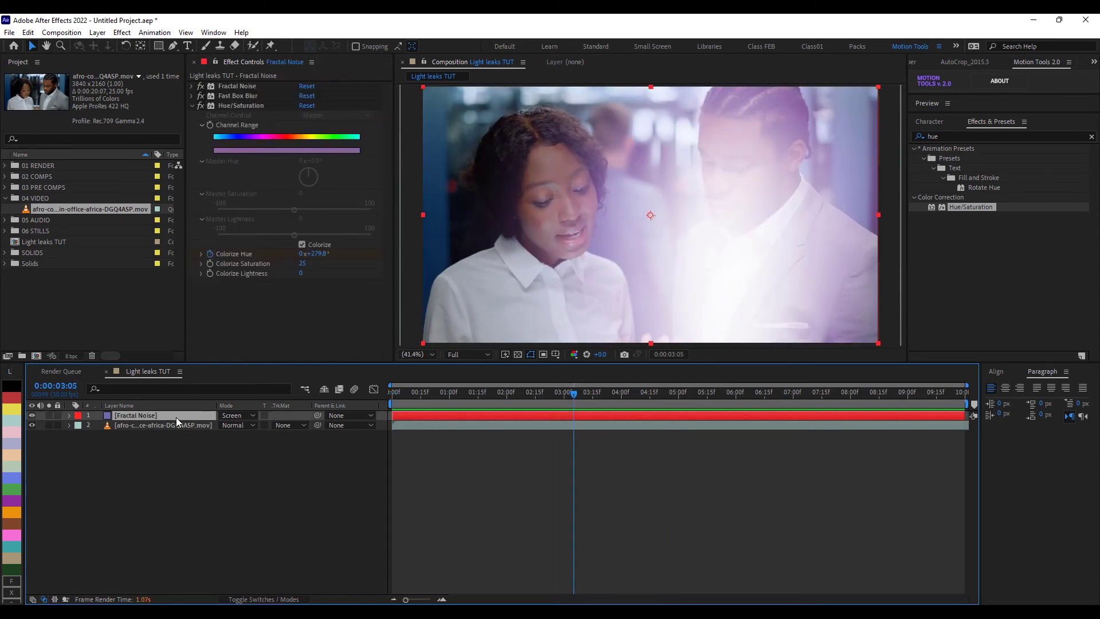
{"action": "key", "text": "t"}
{"action": "left_click", "coordinate": [588, 392]}
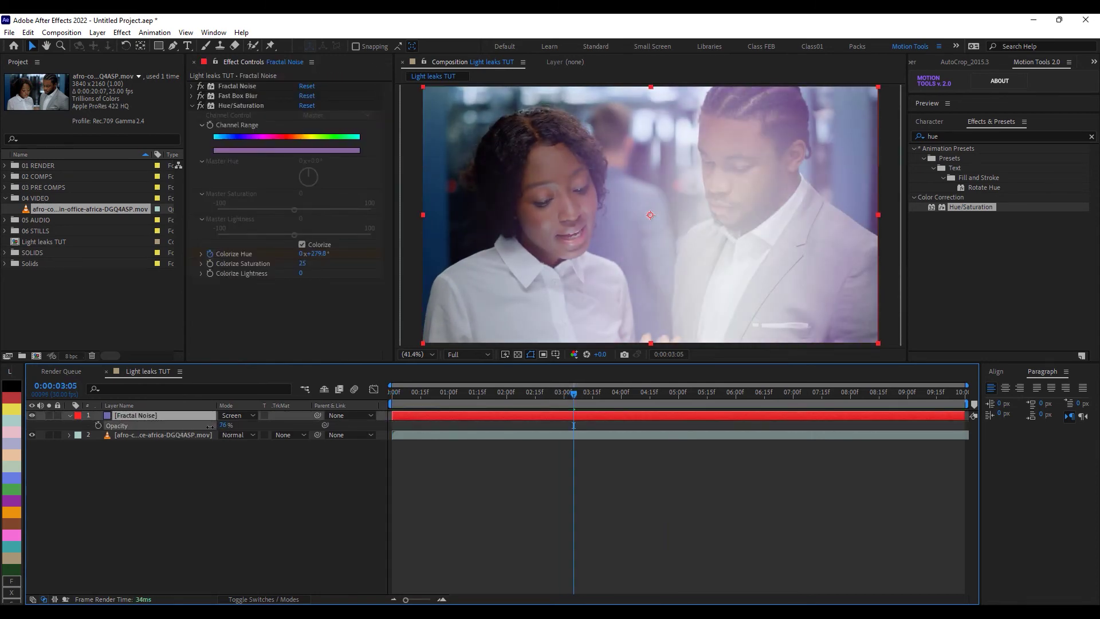
{"action": "key", "text": "space"}
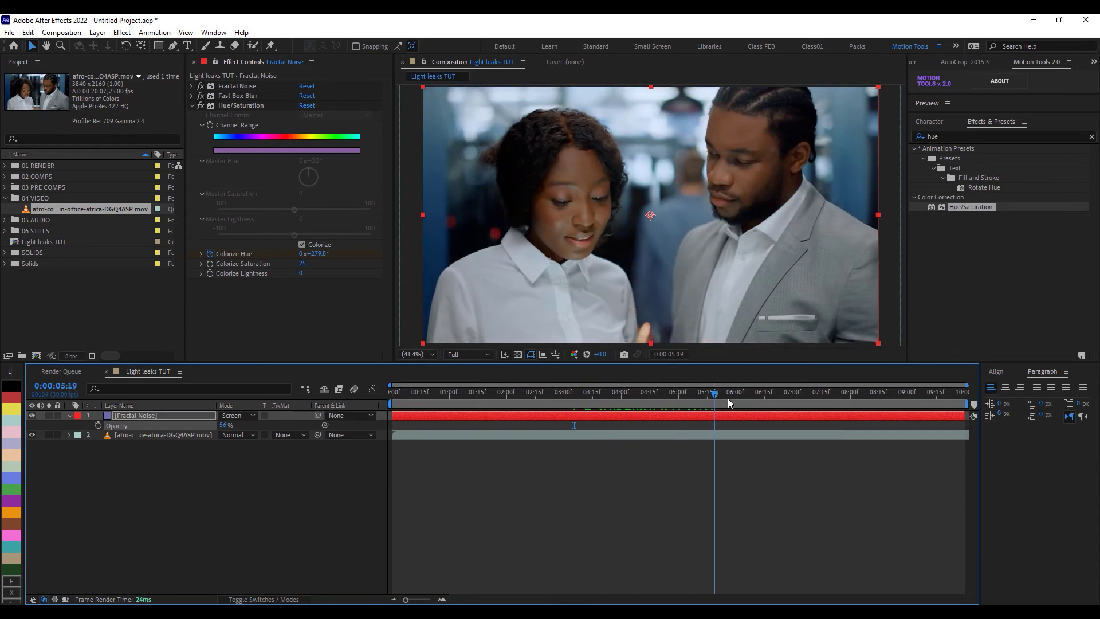
{"action": "key", "text": "space"}
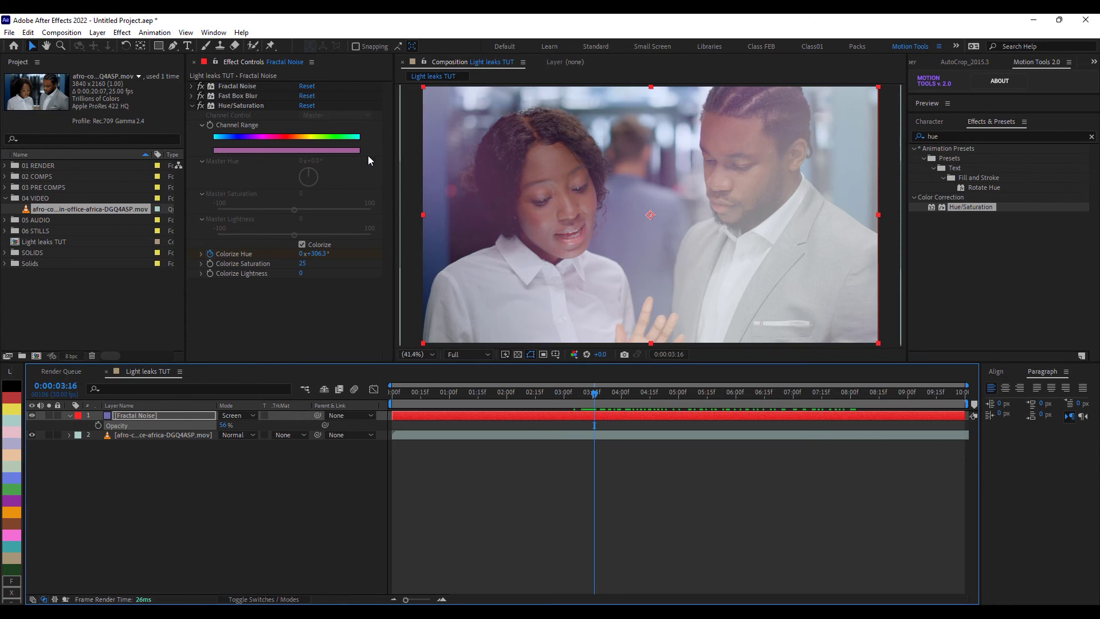
Set the Fractal Noise brightness to -176 and shrink its scale to 474.7 by 553.6.
{"action": "left_click", "coordinate": [192, 106]}
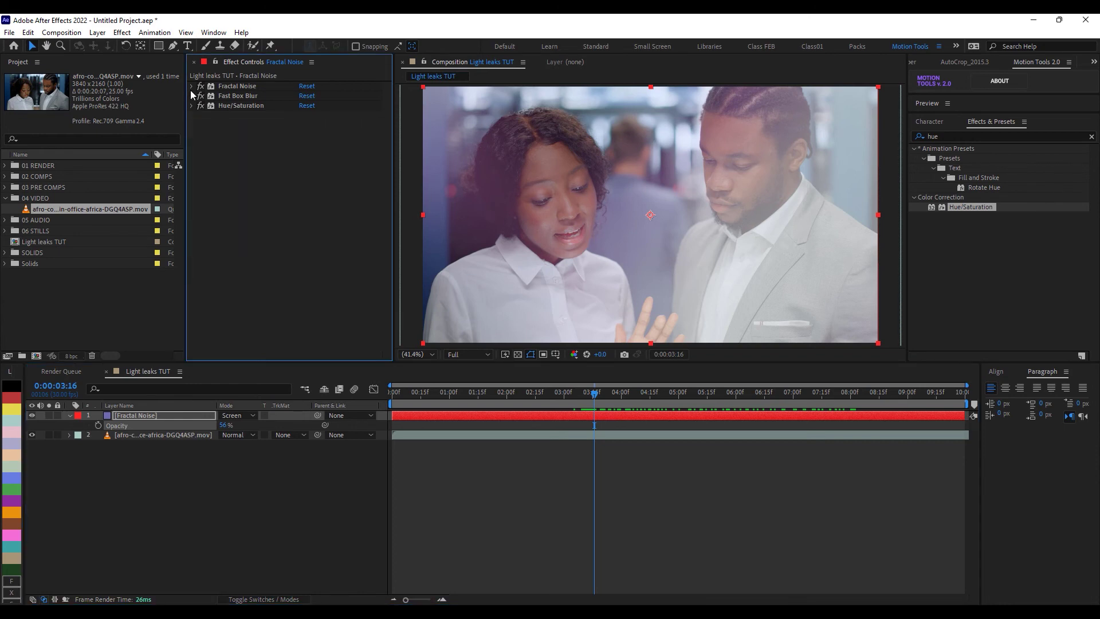
{"action": "left_click", "coordinate": [192, 86]}
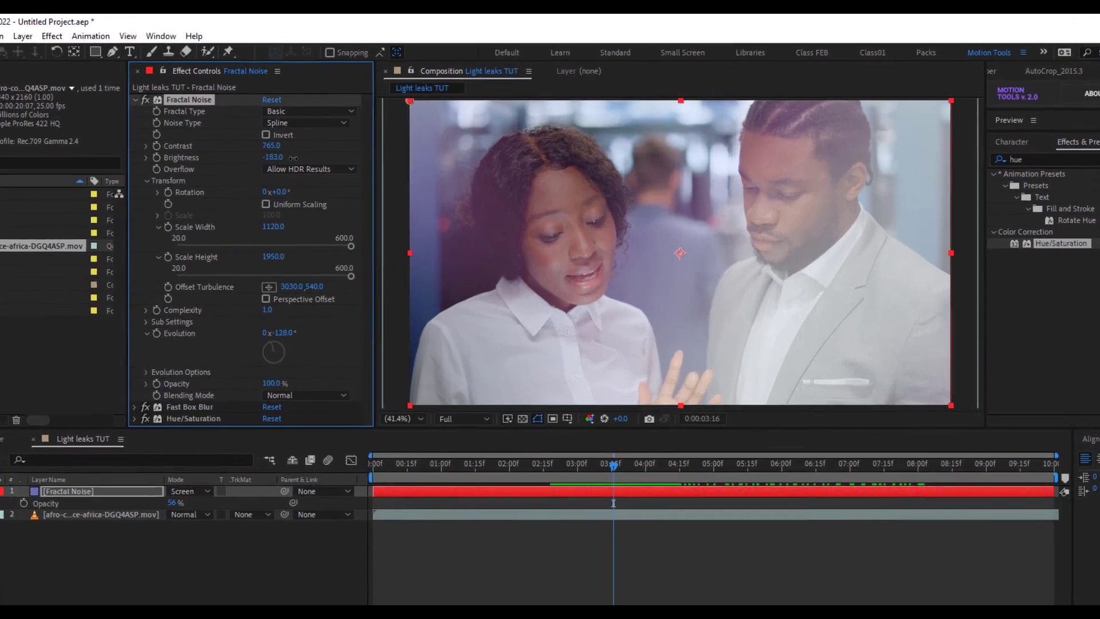
{"action": "mouse_move", "coordinate": [301, 139]}
{"action": "left_mouse_down"}
{"action": "mouse_move", "coordinate": [328, 140]}
{"action": "mouse_move", "coordinate": [295, 160]}
{"action": "left_mouse_up"}
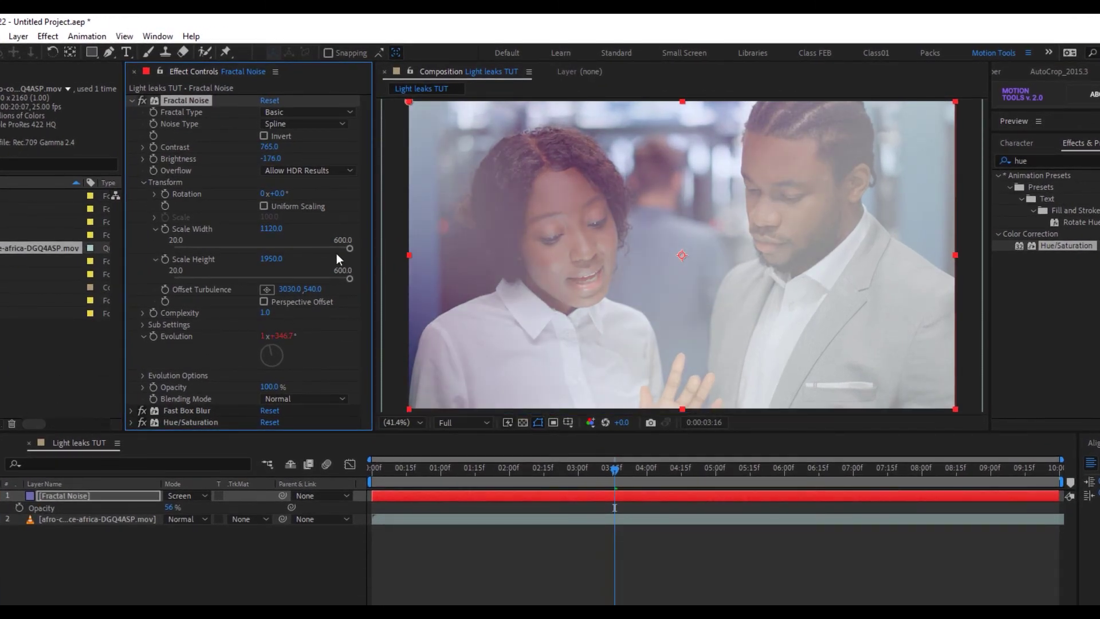
{"action": "left_click_drag", "start_coordinate": [349, 248], "coordinate": [332, 278]}
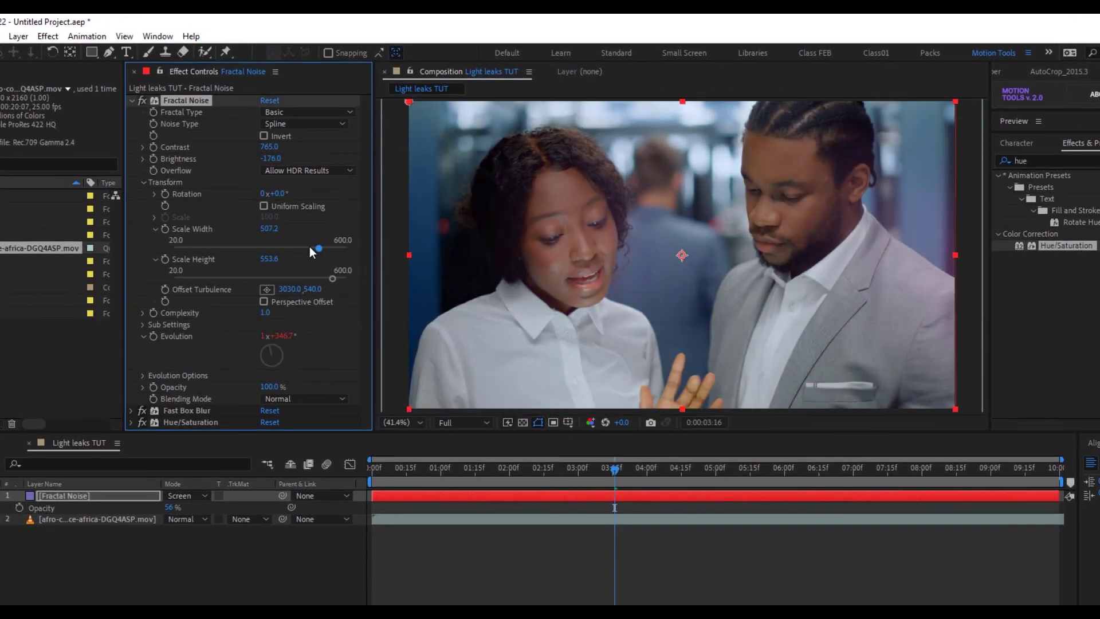
{"action": "left_click", "coordinate": [310, 249]}
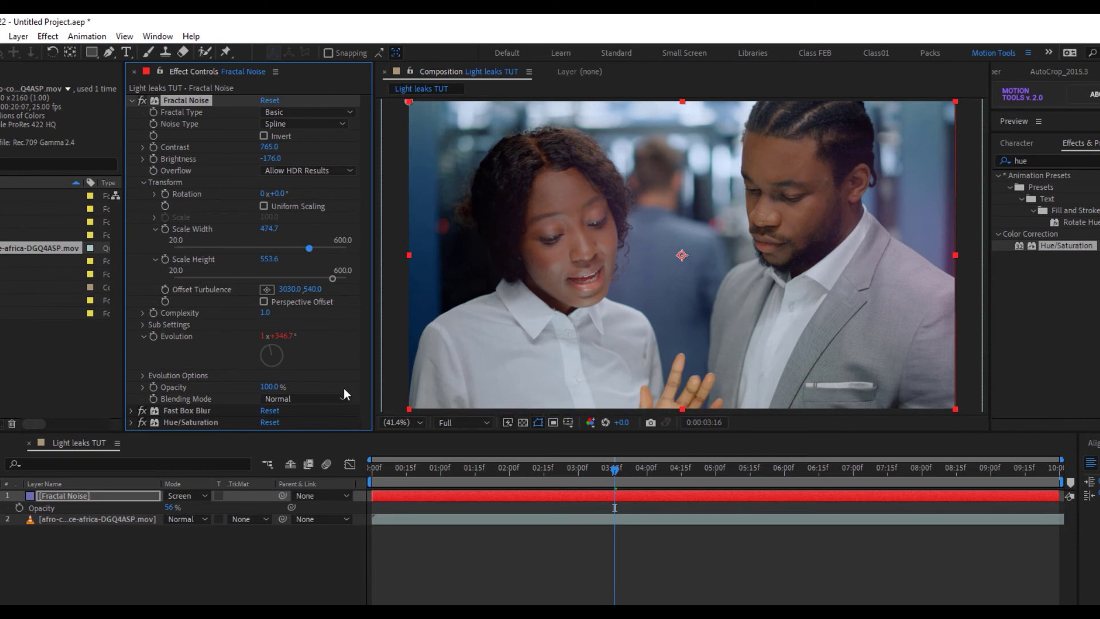
Temporarily switch the noise layer to Normal at 100% opacity and scrub to inspect the pattern.
{"action": "left_click", "coordinate": [173, 496]}
{"action": "left_click", "coordinate": [249, 112]}
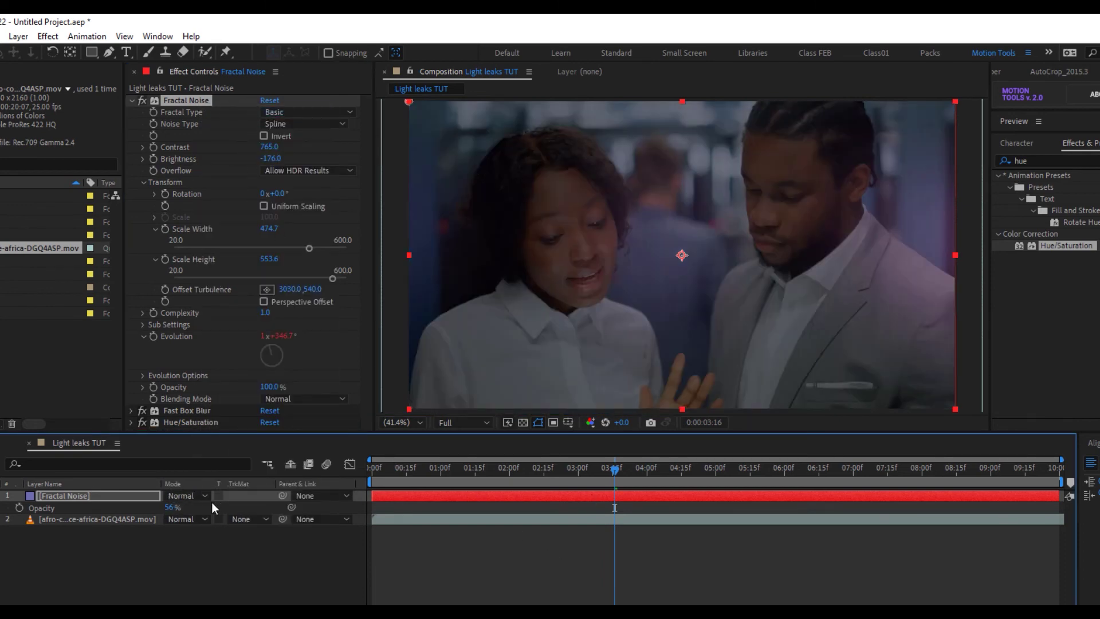
{"action": "left_click_drag", "start_coordinate": [171, 513], "coordinate": [218, 512]}
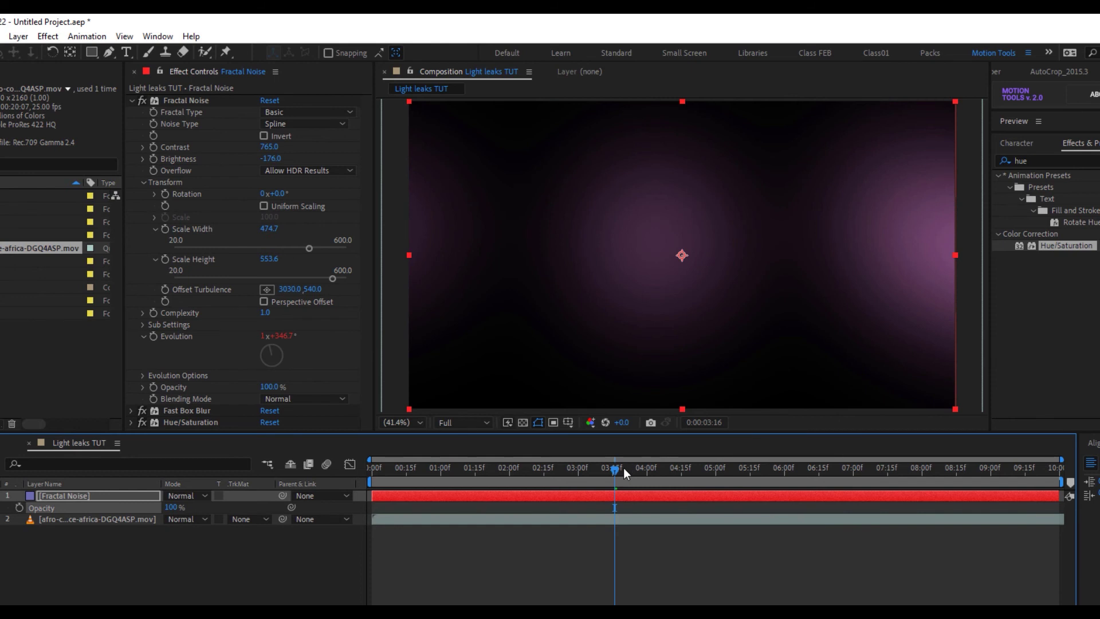
{"action": "left_click_drag", "start_coordinate": [624, 468], "coordinate": [730, 480]}
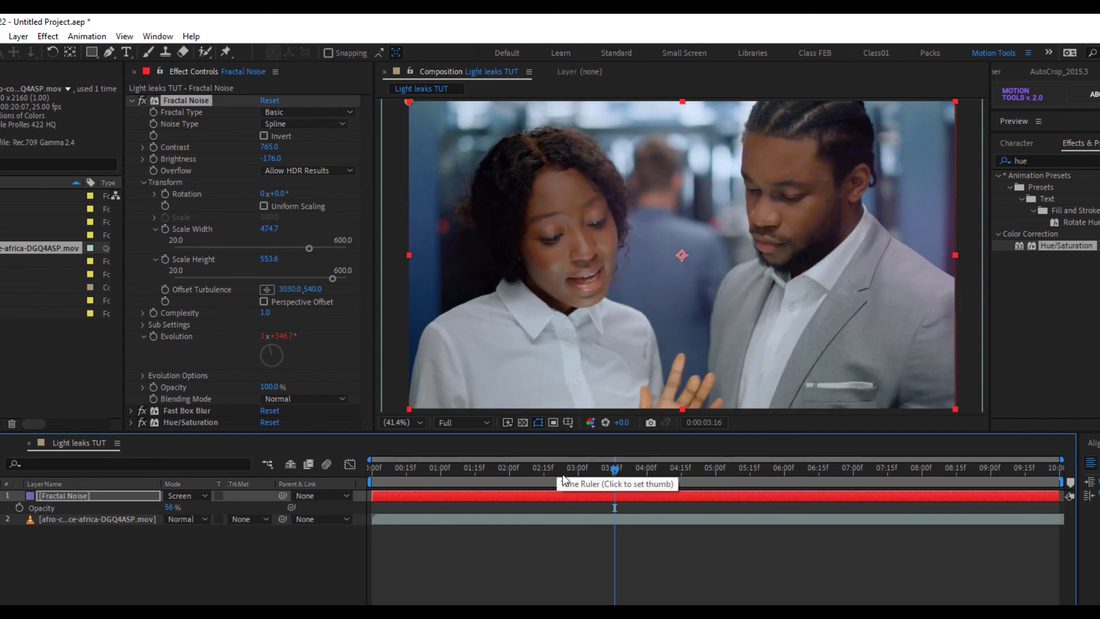
Scrub through the timeline, then preview the colour-cycling glow from the beginning.
{"action": "left_click_drag", "start_coordinate": [615, 470], "coordinate": [705, 479]}
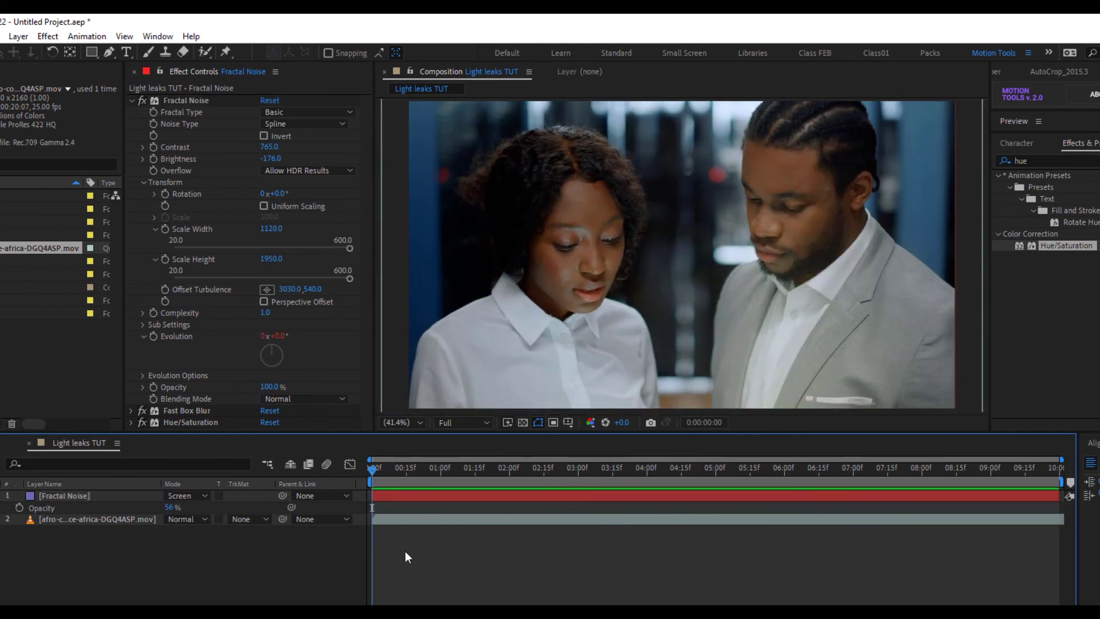
{"action": "key", "text": "space"}
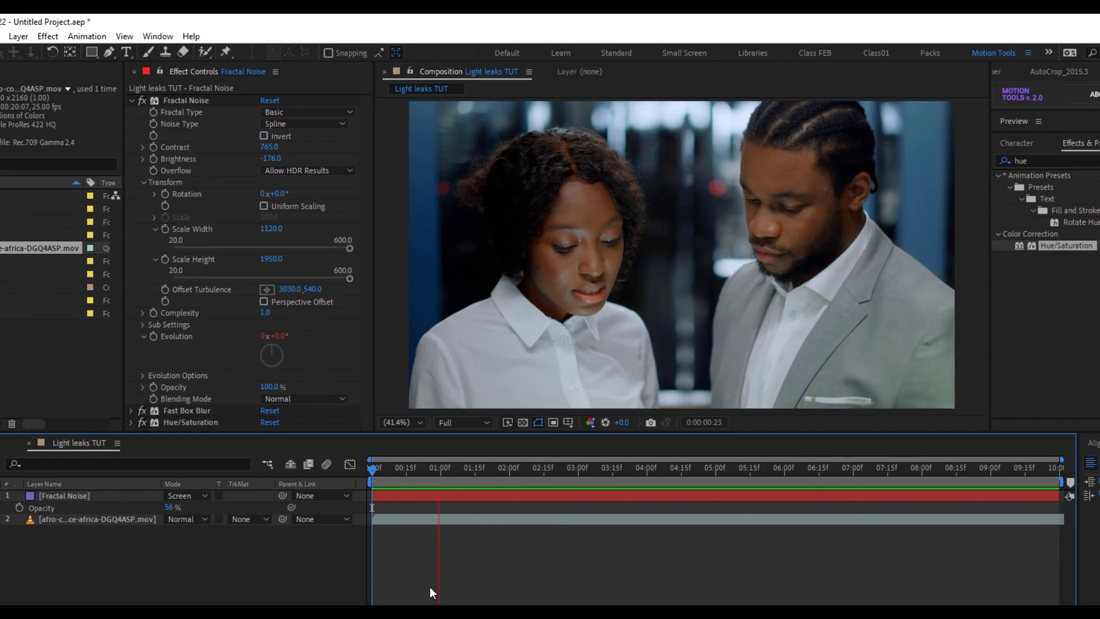